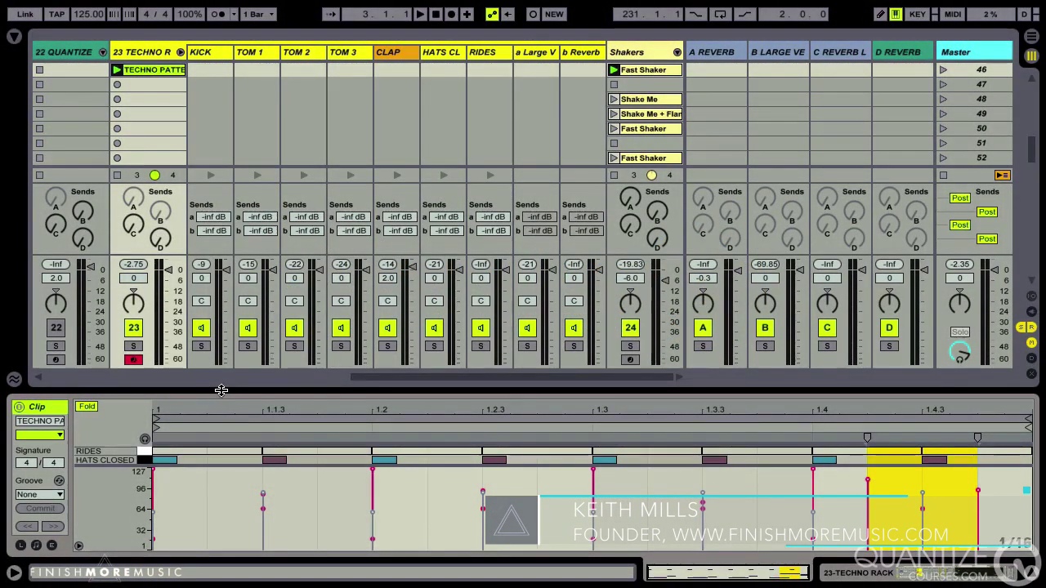
- Enlarge the clip editor and play the TECHNO PATTERN clip through once, then stop it
{"action": "left_click_drag", "start_coordinate": [221, 390], "coordinate": [240, 187]}
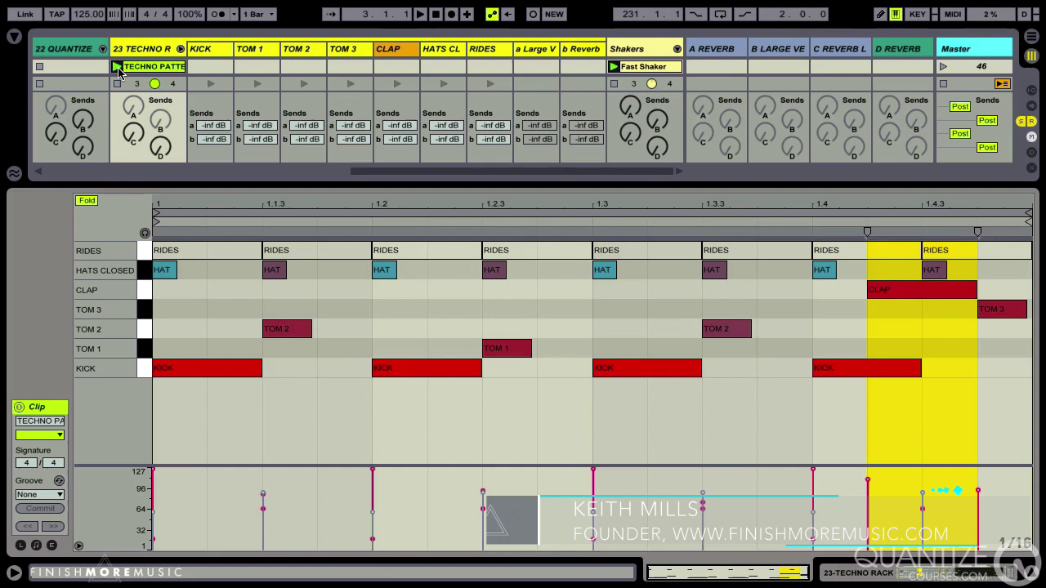
{"action": "left_click", "coordinate": [118, 68]}
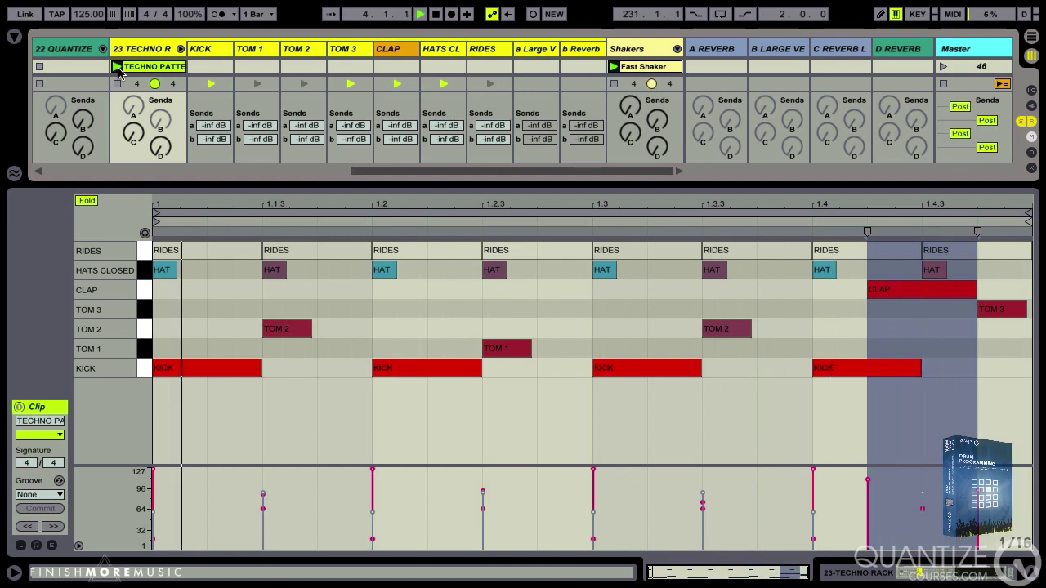
{"action": "key", "text": "space"}
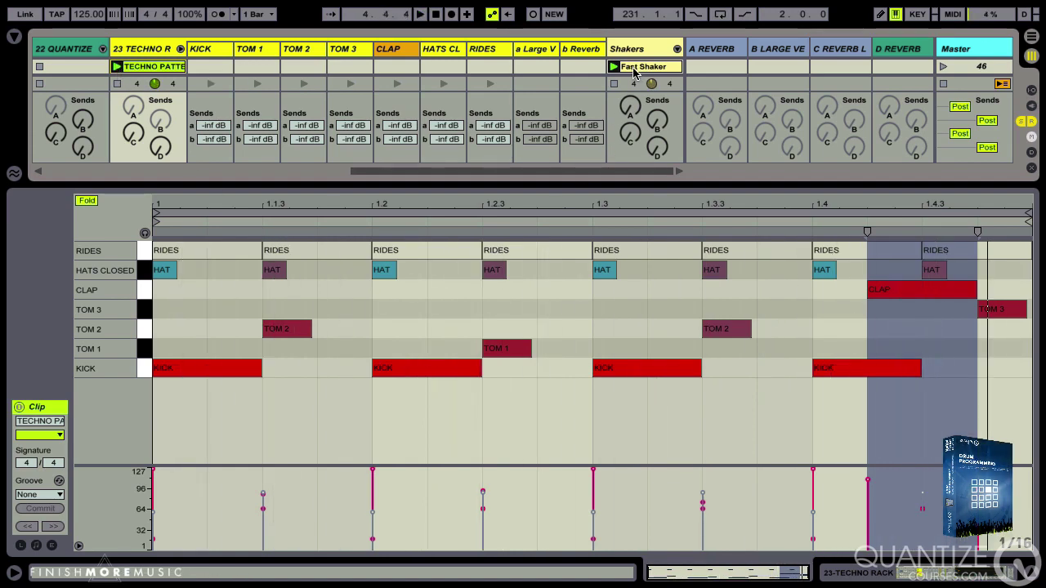
- Select the KICK row's notes, then marquee-select all the tom notes
{"action": "left_click", "coordinate": [144, 366]}
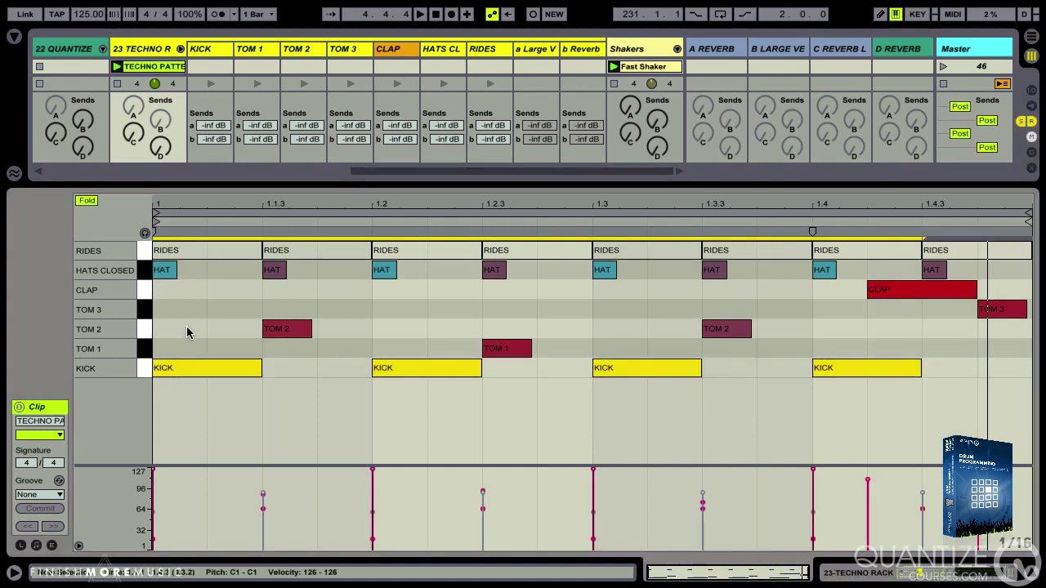
{"action": "left_click", "coordinate": [211, 313]}
{"action": "left_click_drag", "start_coordinate": [211, 313], "coordinate": [1006, 353]}
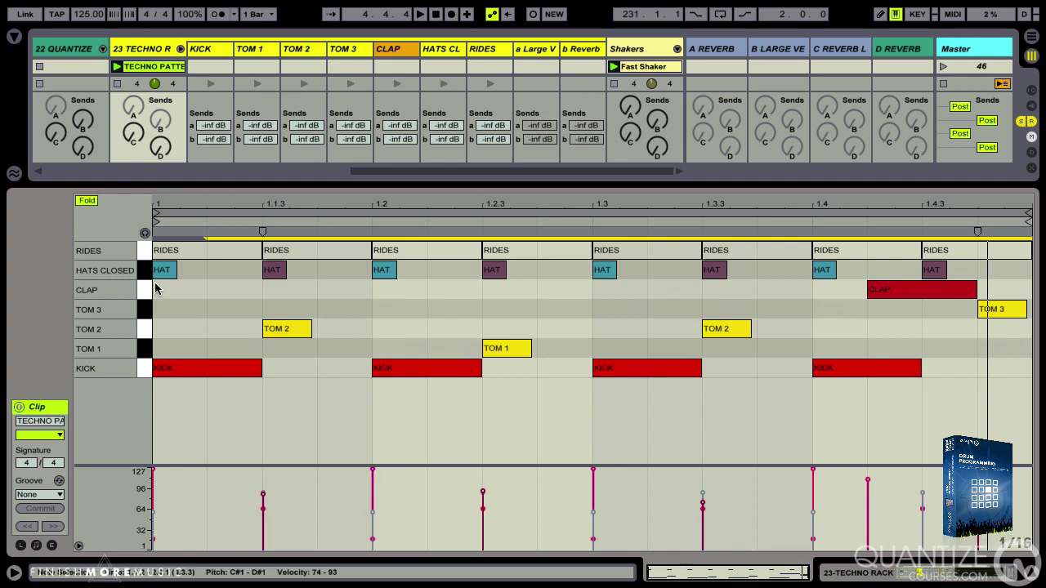
- Check the velocities of the four HAT notes and the CLAP note, then restore the mixer view
{"action": "left_click", "coordinate": [163, 272]}
{"action": "left_click", "coordinate": [275, 272]}
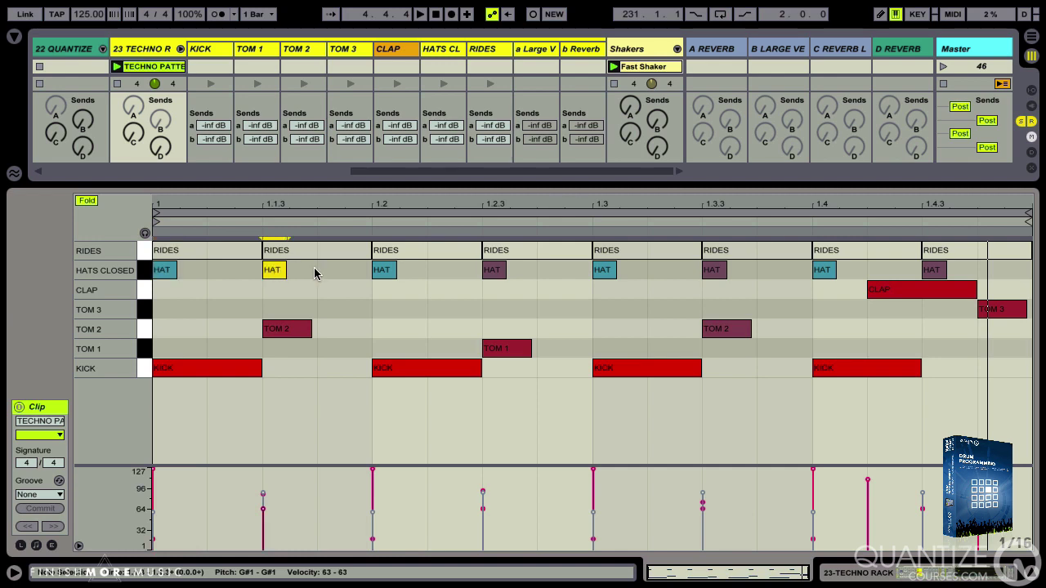
{"action": "left_click", "coordinate": [384, 272]}
{"action": "left_click", "coordinate": [495, 272]}
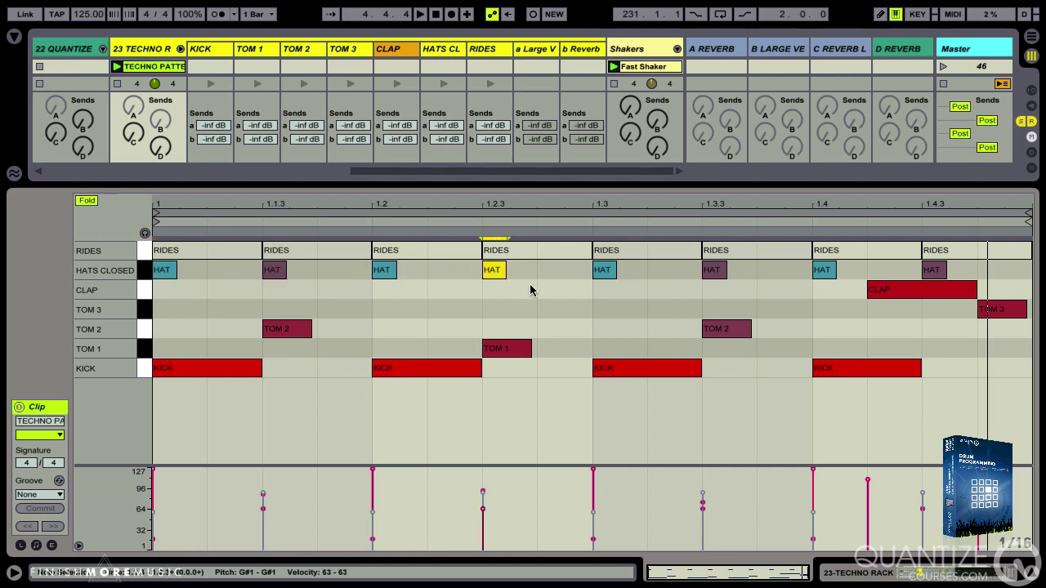
{"action": "left_click", "coordinate": [888, 295]}
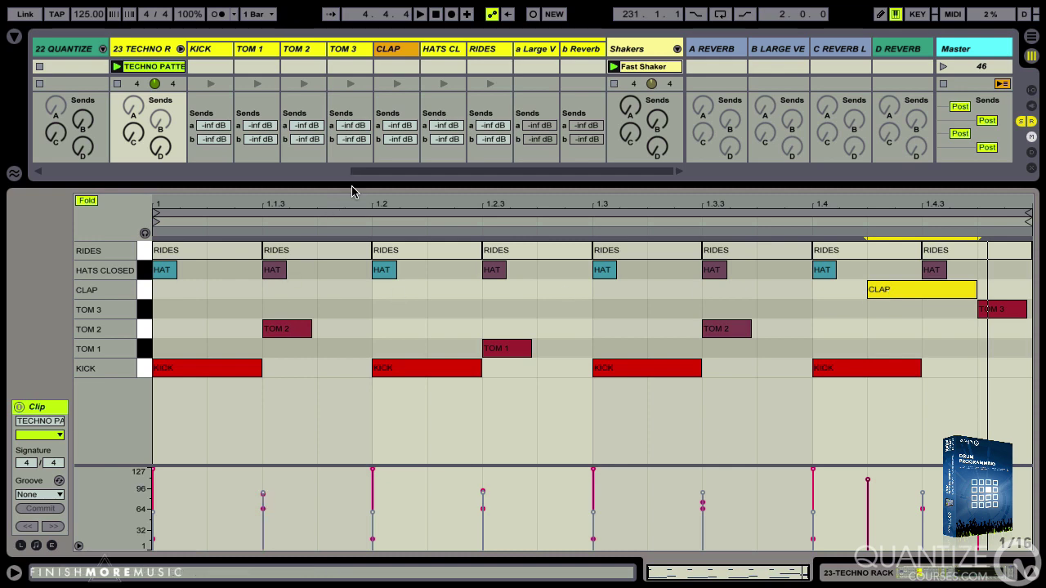
{"action": "left_click_drag", "start_coordinate": [353, 183], "coordinate": [354, 299]}
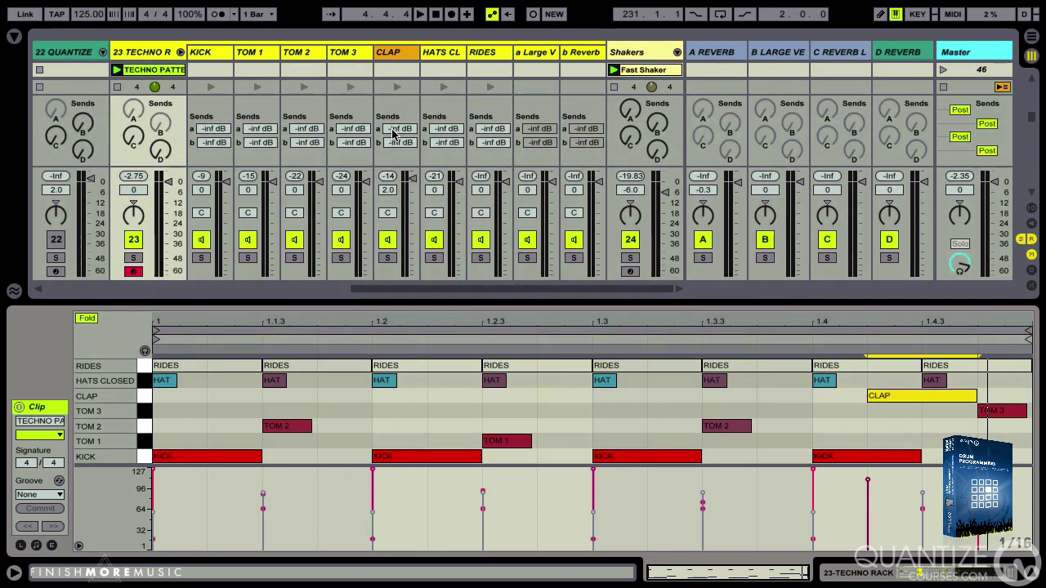
- Raise the CLAP's Send A to about -7.2 dB, audition it, and show return B's devices
{"action": "left_click_drag", "start_coordinate": [397, 130], "coordinate": [399, 47]}
{"action": "key", "text": "space"}
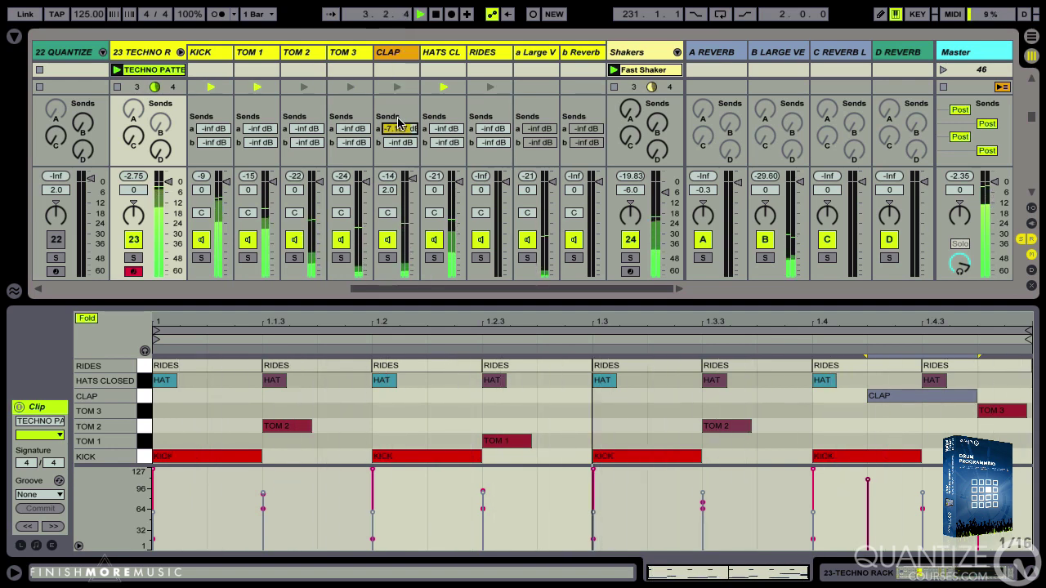
{"action": "key", "text": "space"}
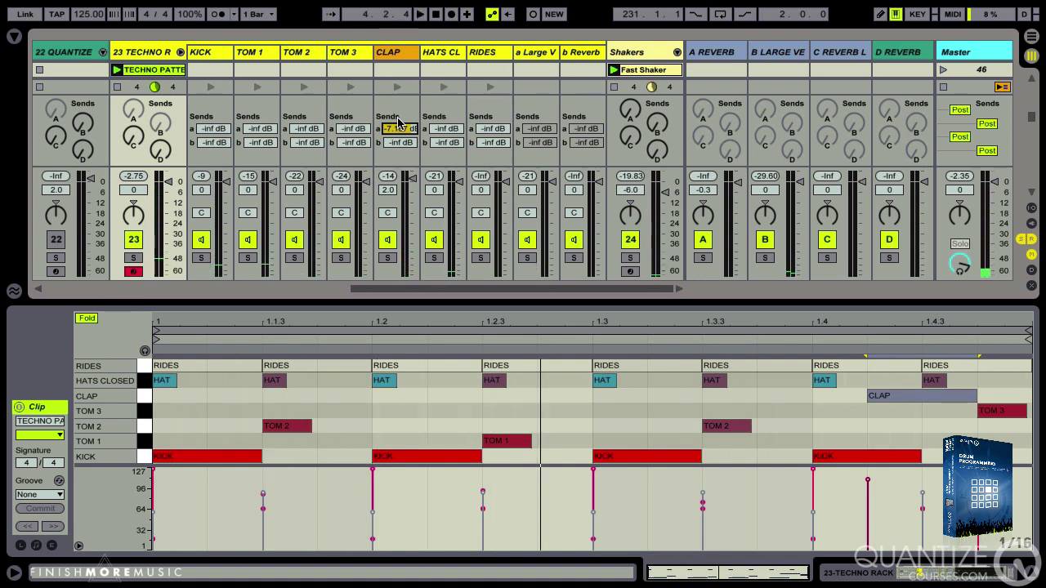
{"action": "left_click", "coordinate": [767, 56]}
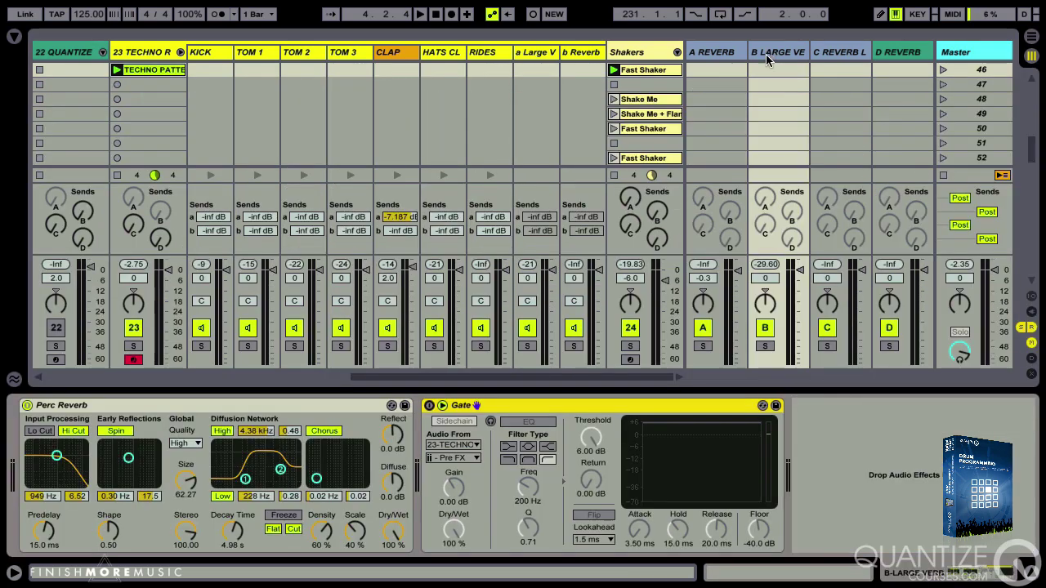
- Enable return B Gate's sidechain, fed from 23-TECHNO with Pre FX kept
{"action": "left_click", "coordinate": [428, 406]}
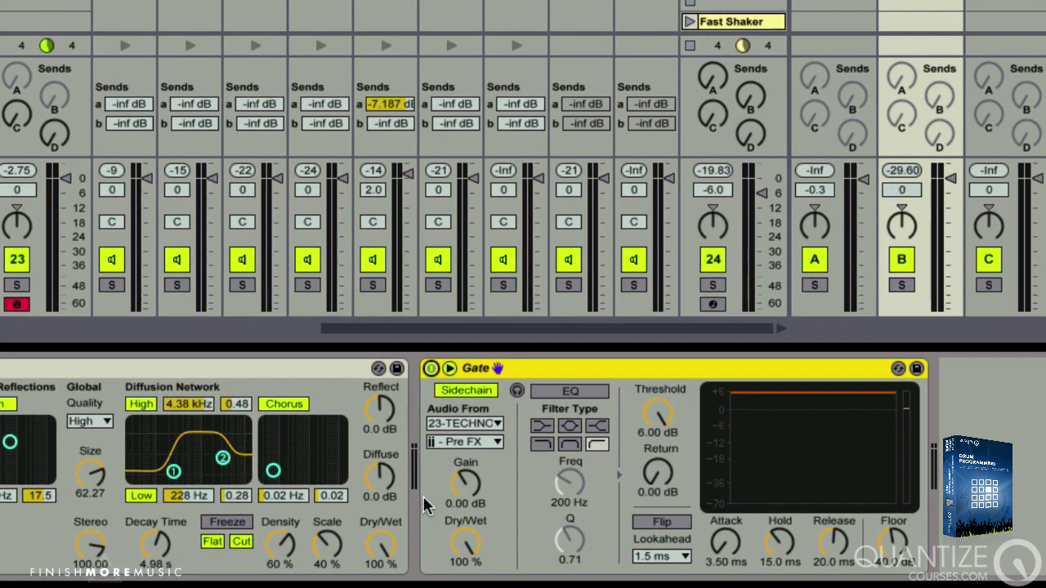
{"action": "left_click", "coordinate": [465, 460]}
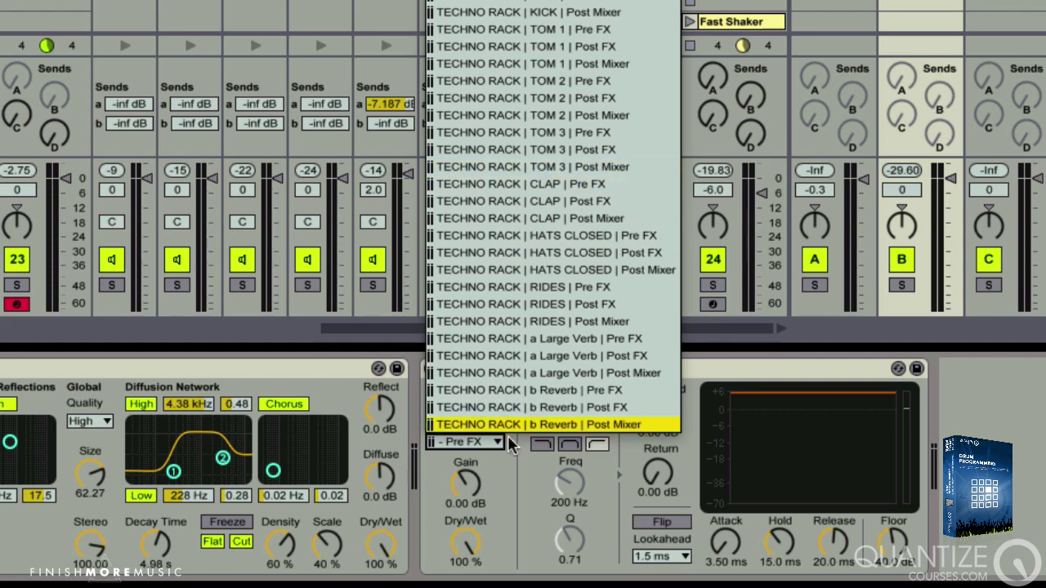
{"action": "left_click", "coordinate": [507, 439]}
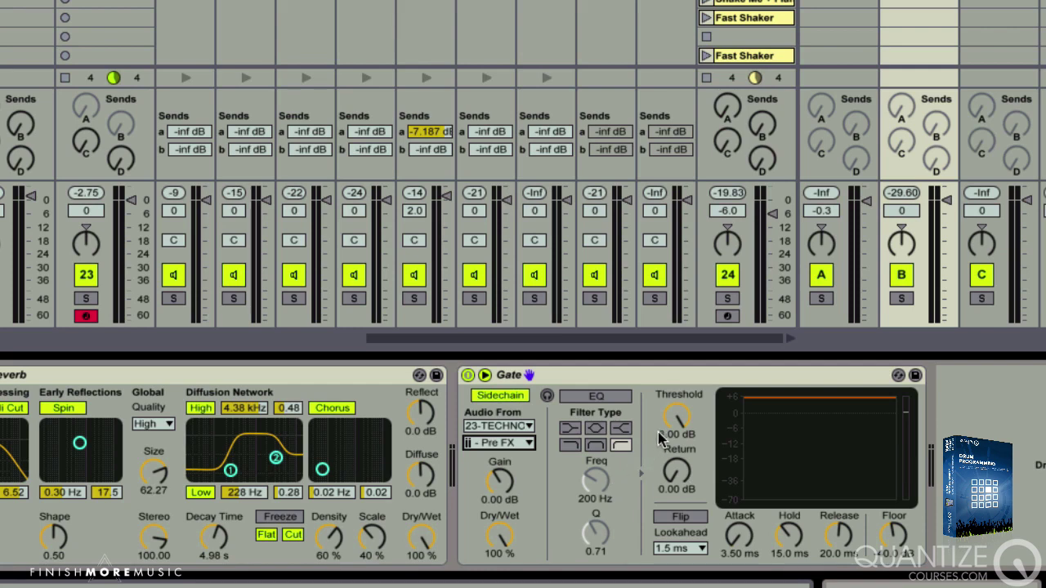
- Set return B's Gate threshold to -29.2 dB and hold to about 165 ms while listening
{"action": "left_click_drag", "start_coordinate": [685, 423], "coordinate": [684, 433]}
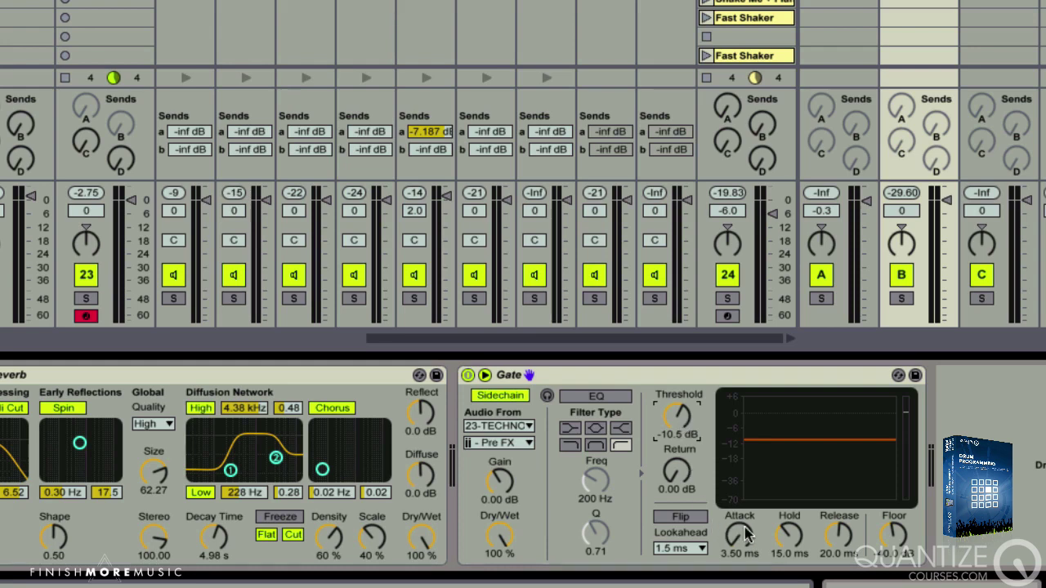
{"action": "left_click_drag", "start_coordinate": [791, 553], "coordinate": [799, 523]}
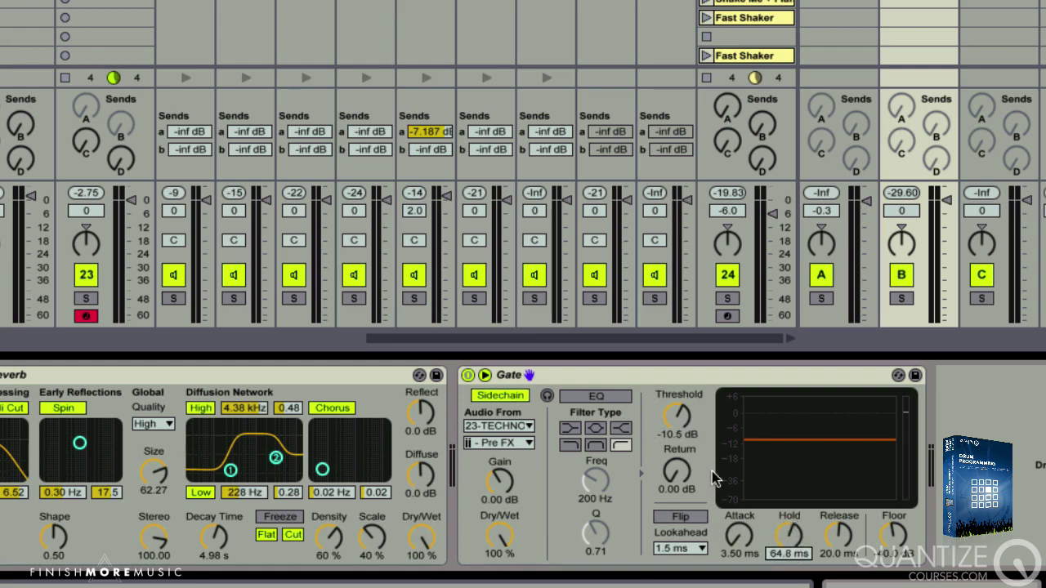
{"action": "key", "text": "space"}
{"action": "left_click_drag", "start_coordinate": [684, 430], "coordinate": [691, 474]}
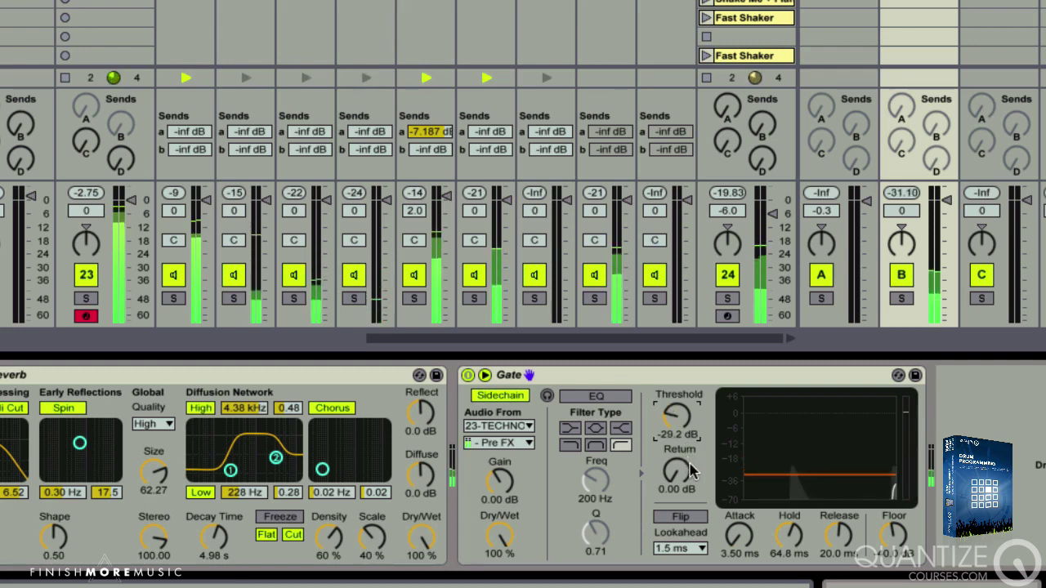
{"action": "left_click_drag", "start_coordinate": [781, 545], "coordinate": [780, 530]}
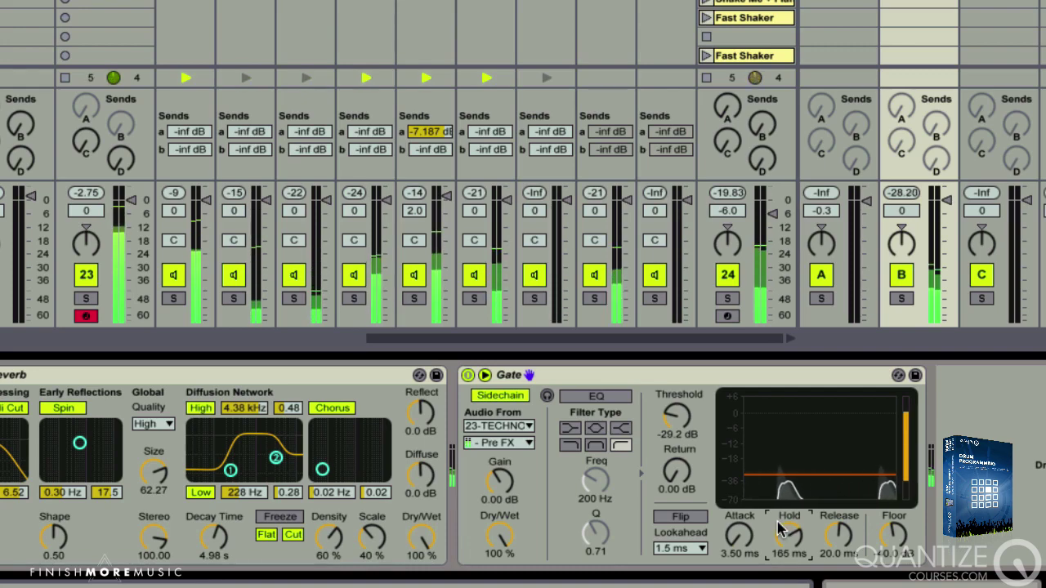
{"action": "key", "text": "space"}
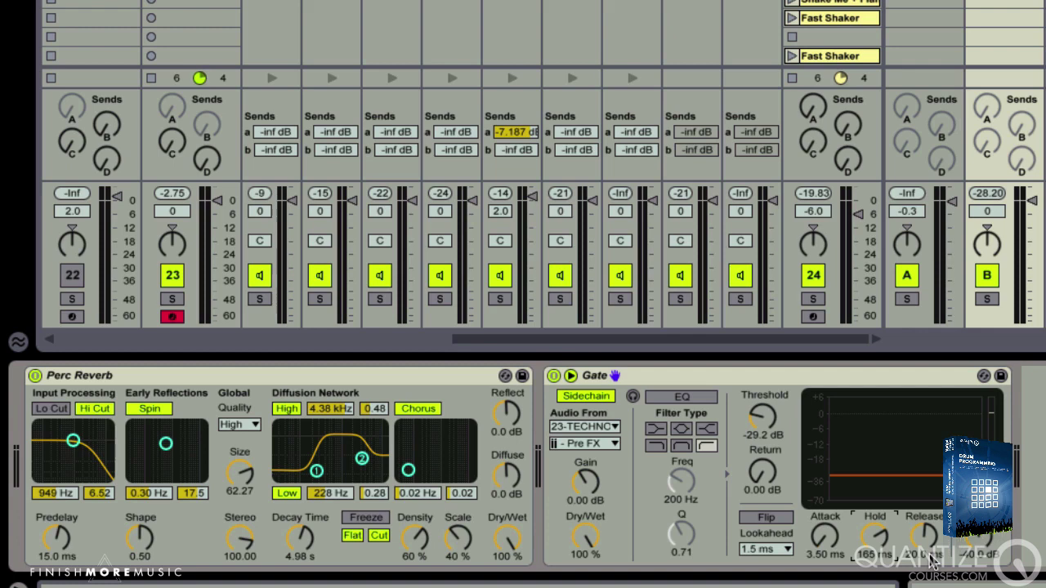
- Push return B's Gate hold past 330 ms, then settle it at 314 ms while auditioning
{"action": "left_click_drag", "start_coordinate": [873, 563], "coordinate": [873, 537]}
{"action": "key", "text": "space"}
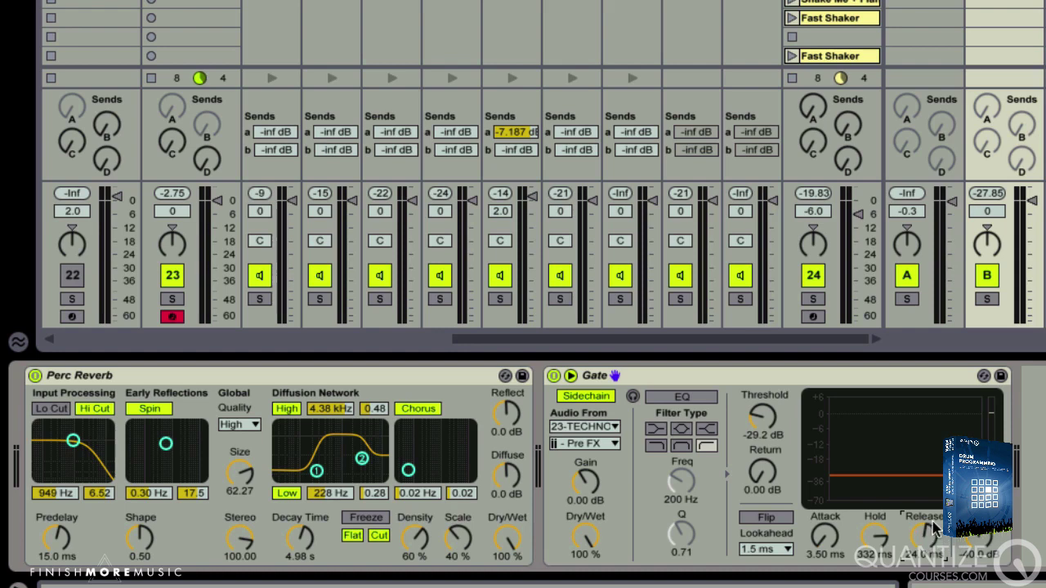
{"action": "key", "text": "space"}
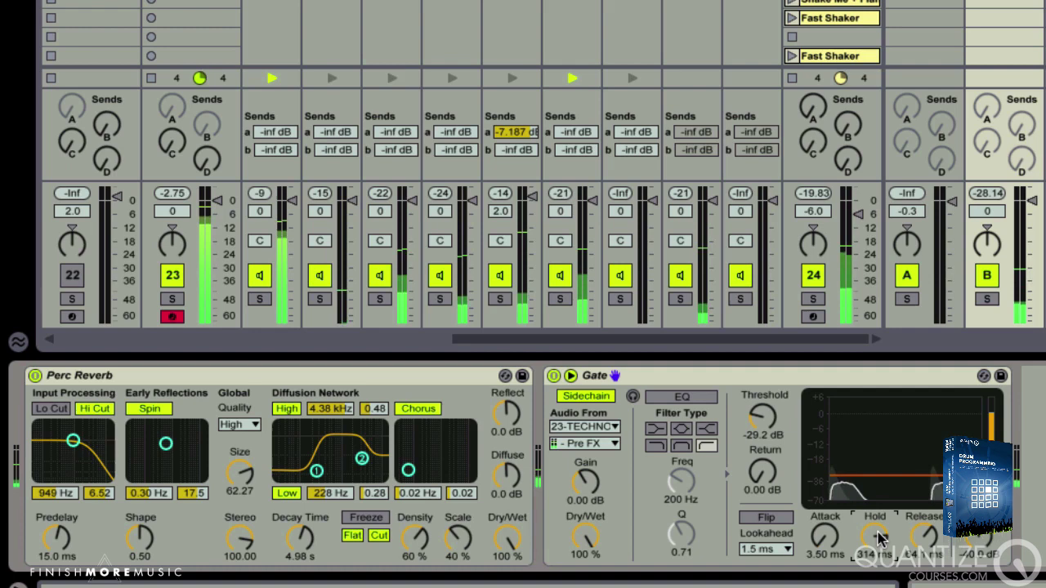
{"action": "left_click_drag", "start_coordinate": [878, 537], "coordinate": [879, 541]}
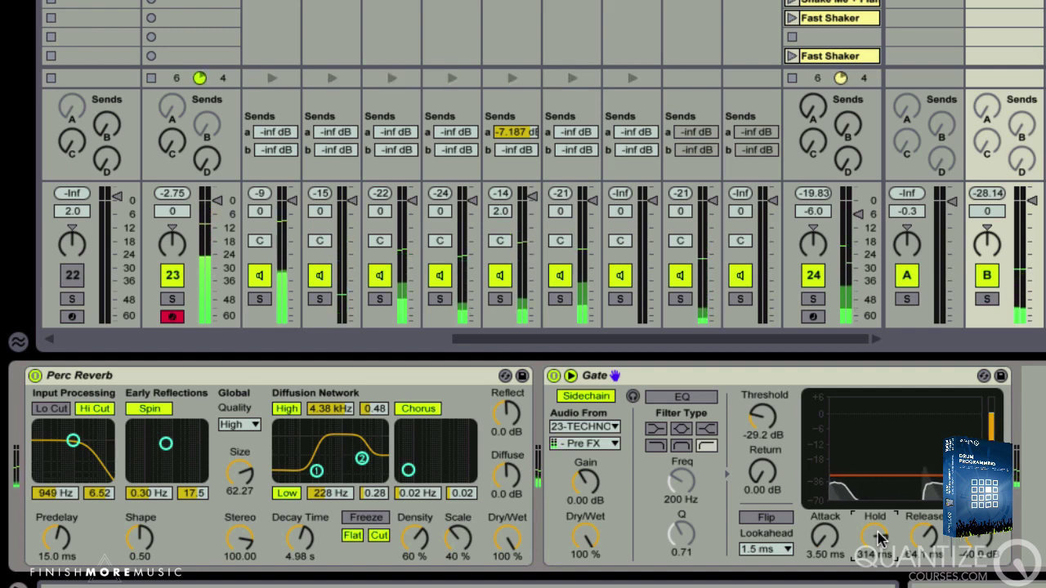
{"action": "key", "text": "space"}
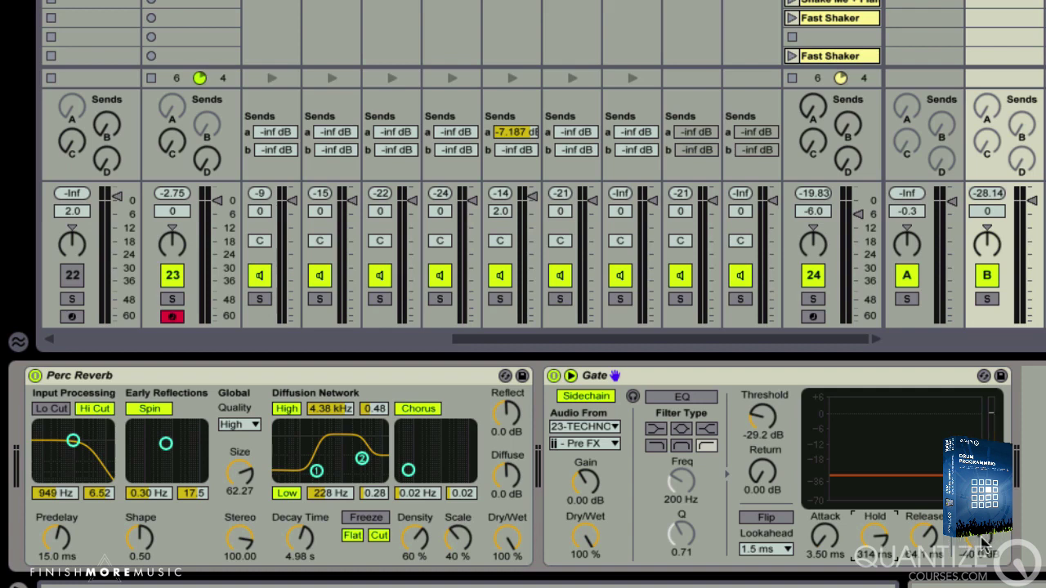
{"action": "key", "text": "space"}
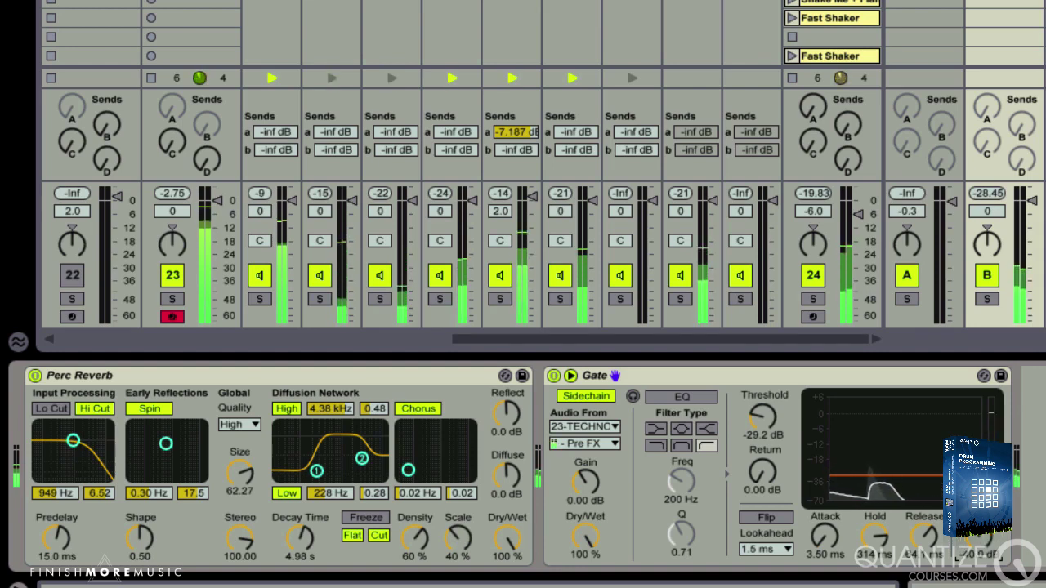
{"action": "key", "text": "space"}
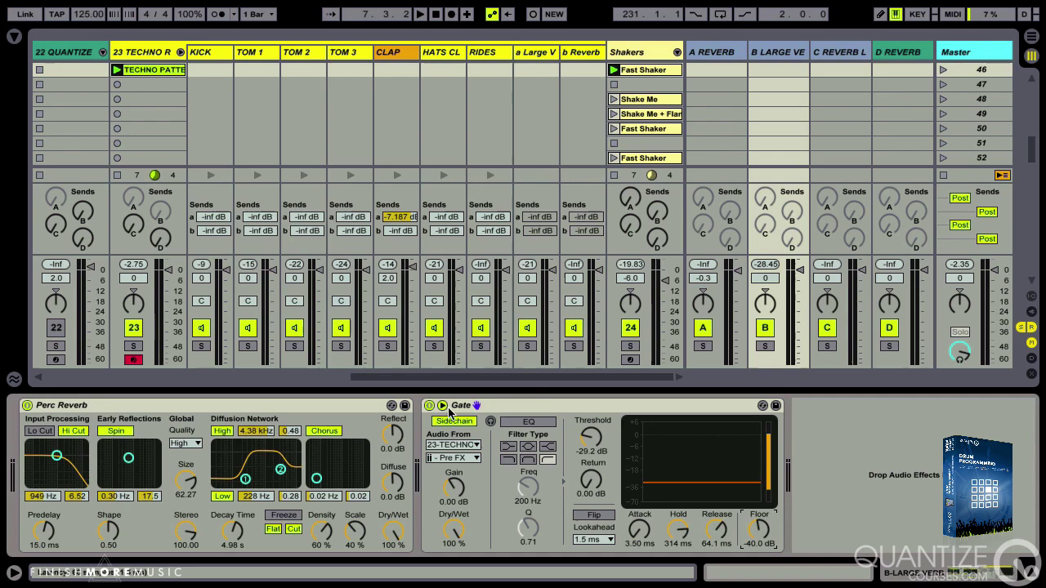
- Raise HATS CL's Send B to -8.123 dB and solo the hats during playback
{"action": "left_click", "coordinate": [443, 54]}
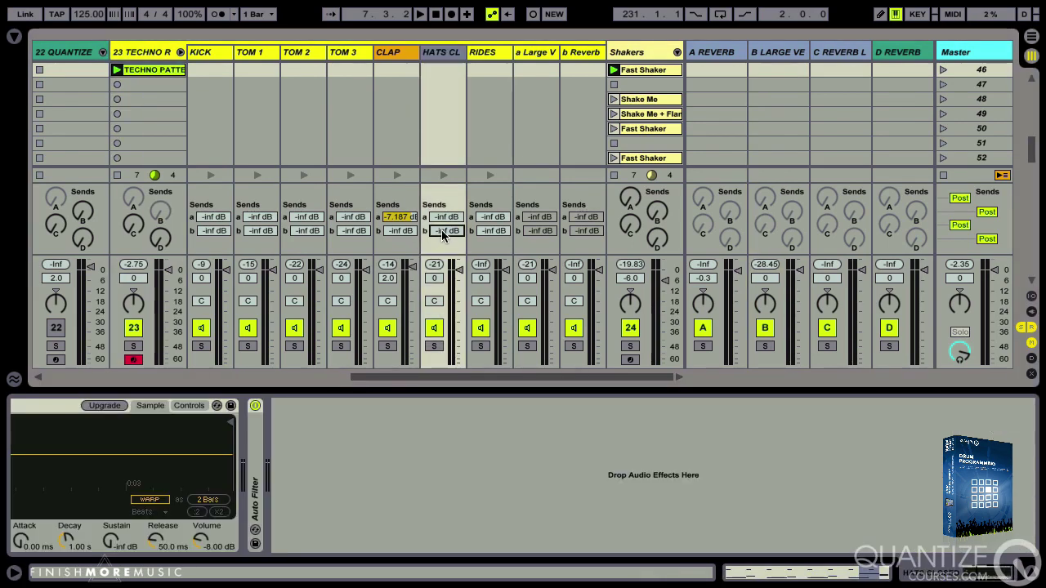
{"action": "key", "text": "space"}
{"action": "left_click_drag", "start_coordinate": [442, 231], "coordinate": [442, 153]}
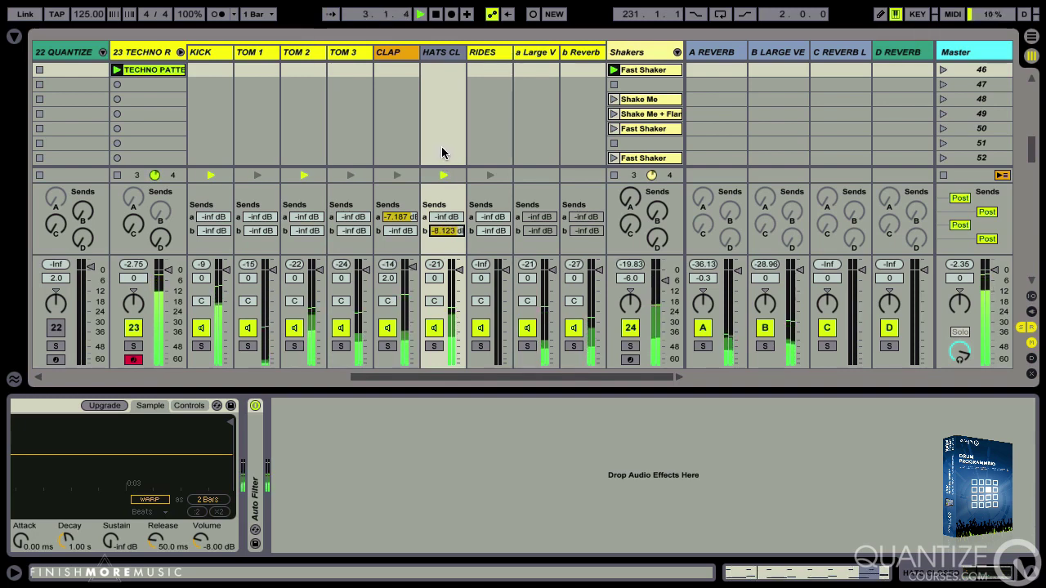
{"action": "left_click", "coordinate": [434, 346]}
{"action": "left_click", "coordinate": [448, 231]}
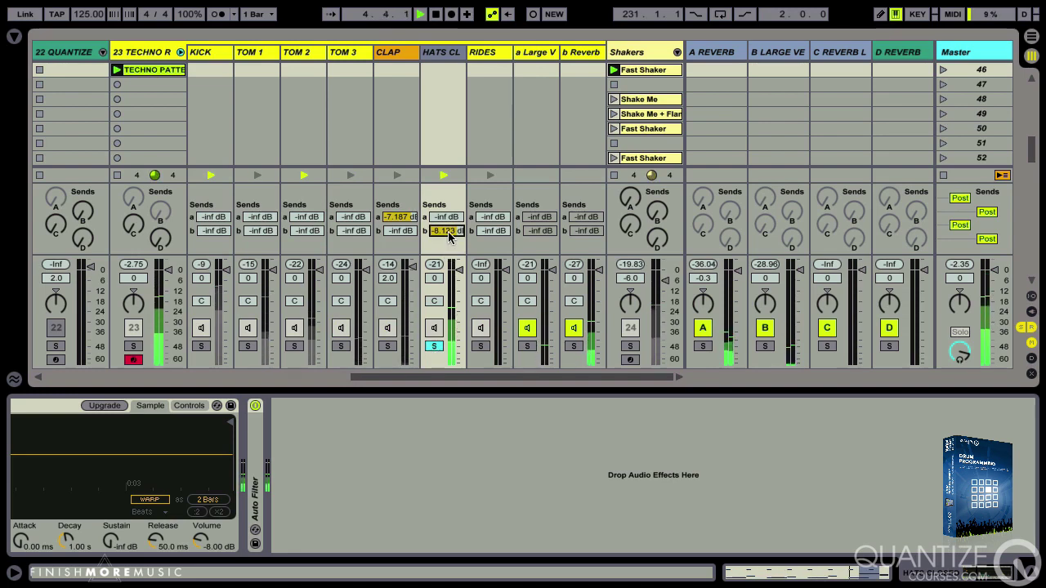
- Enable return A Gate's sidechain, then lower its threshold and lengthen its hold to 77.7 ms
{"action": "key", "text": "space"}
{"action": "left_click", "coordinate": [711, 52]}
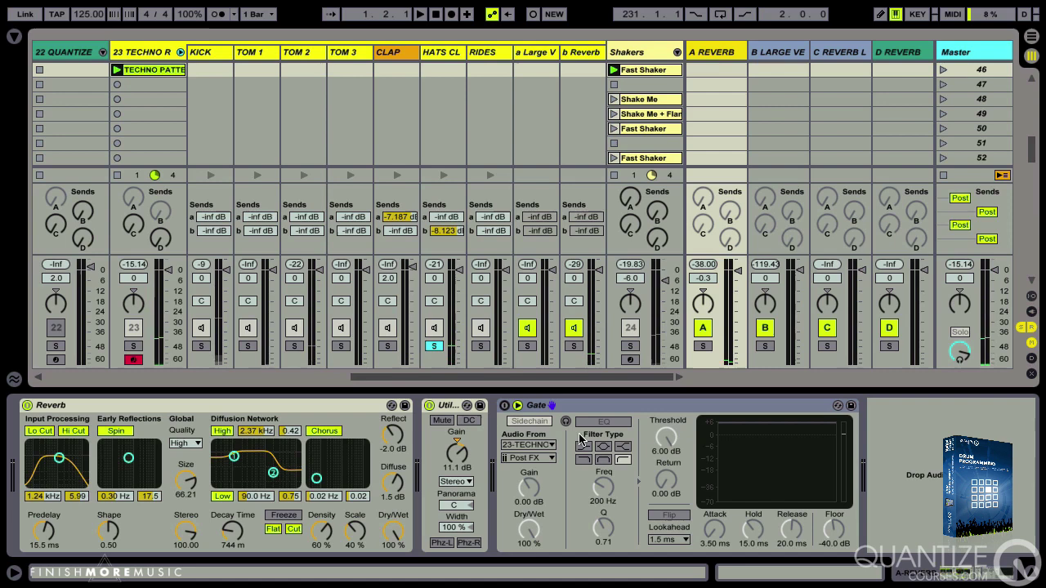
{"action": "left_click", "coordinate": [504, 406]}
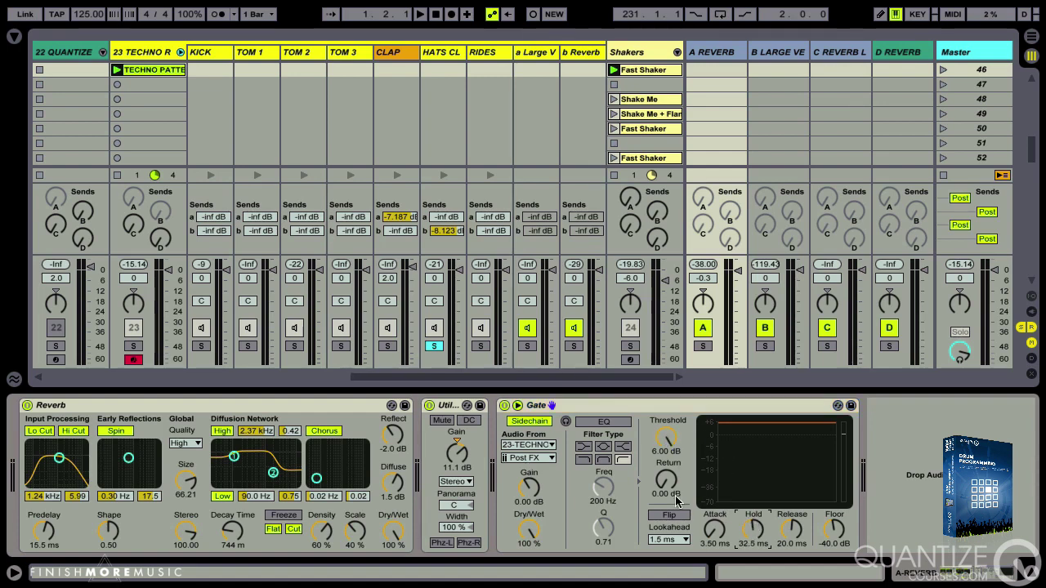
{"action": "key", "text": "space"}
{"action": "left_click_drag", "start_coordinate": [668, 445], "coordinate": [674, 497]}
{"action": "left_click_drag", "start_coordinate": [753, 533], "coordinate": [754, 523]}
{"action": "left_click_drag", "start_coordinate": [666, 440], "coordinate": [665, 463]}
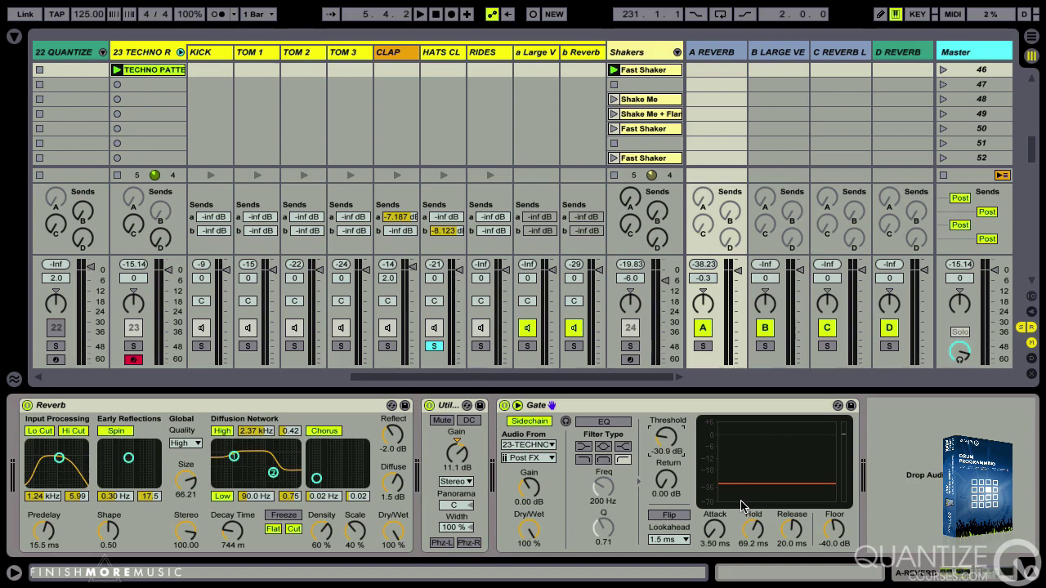
- Fine-tune return A's Gate threshold to -42 dB, briefly bypassing the Gate to compare
{"action": "key", "text": "space"}
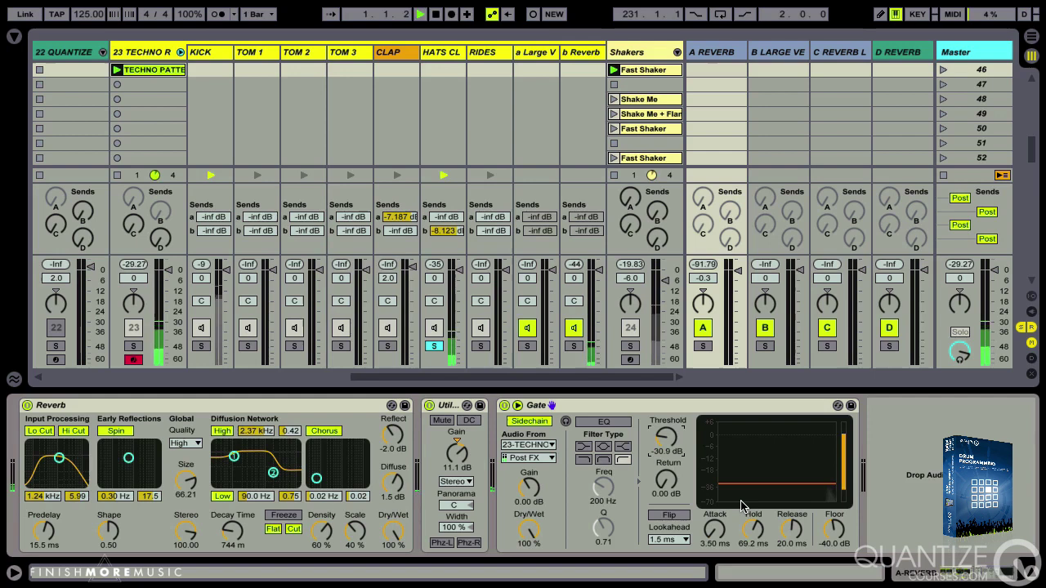
{"action": "left_click_drag", "start_coordinate": [666, 439], "coordinate": [668, 447]}
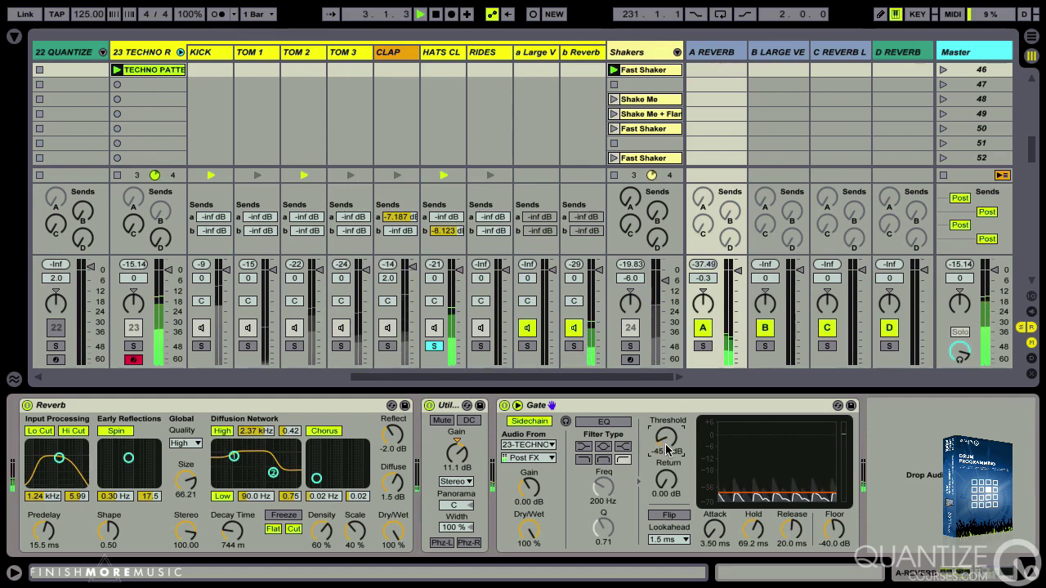
{"action": "left_click_drag", "start_coordinate": [666, 446], "coordinate": [665, 439]}
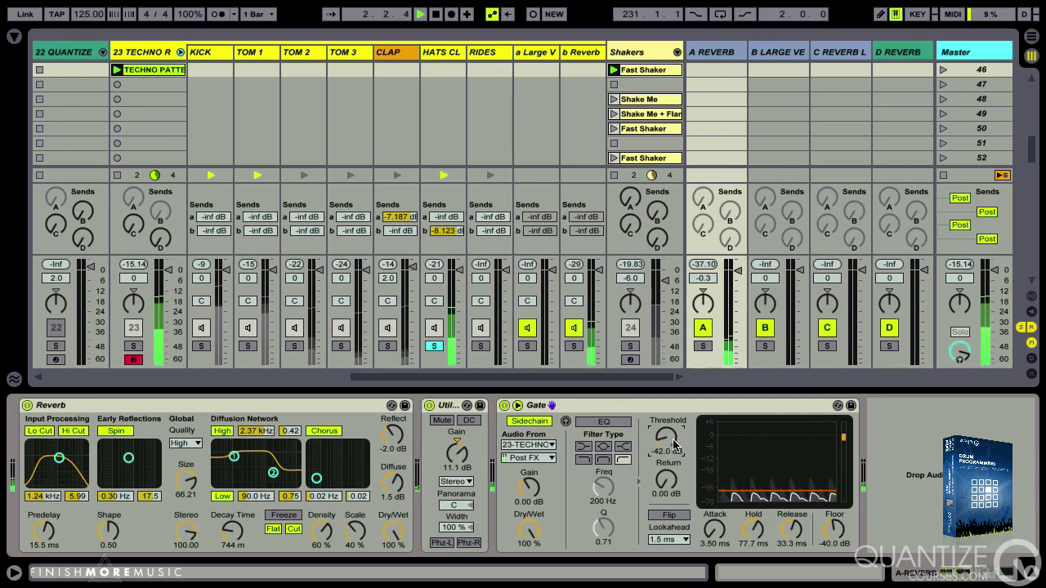
{"action": "left_click", "coordinate": [504, 405]}
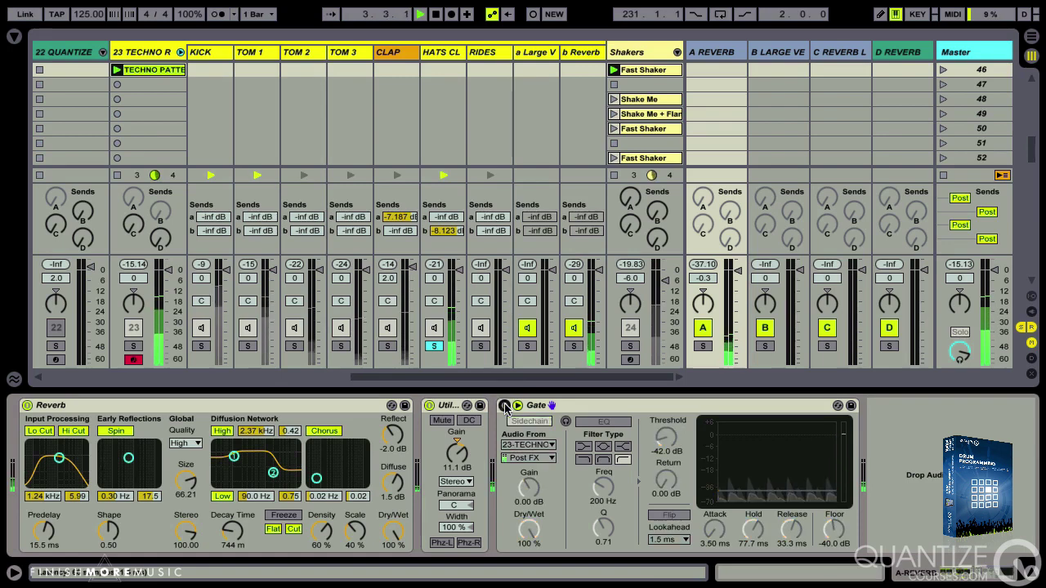
{"action": "left_click", "coordinate": [505, 405]}
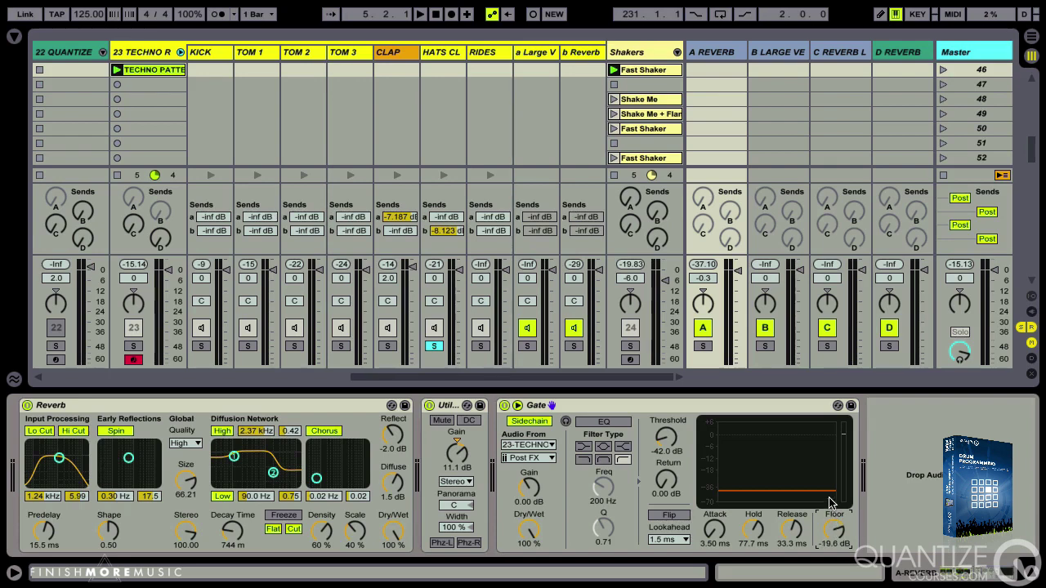
- Raise return A's Gate floor to -6.14 dB while the groove plays
{"action": "scroll", "coordinate": [834, 540], "scroll_direction": "up", "scroll_amount": 4}
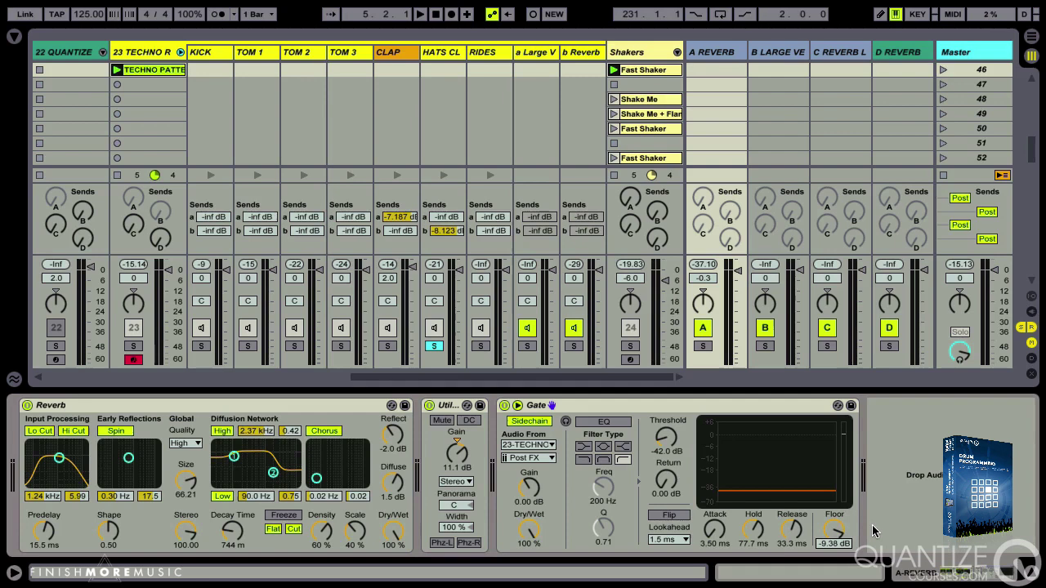
{"action": "key", "text": "space"}
{"action": "scroll", "coordinate": [836, 531], "scroll_direction": "up", "scroll_amount": 3}
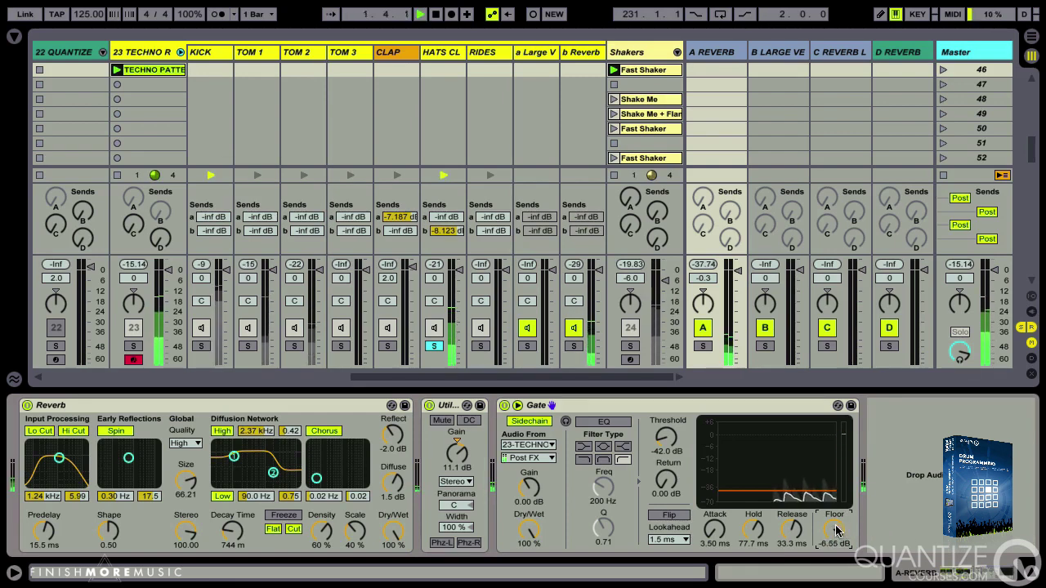
{"action": "scroll", "coordinate": [836, 530], "scroll_direction": "up", "scroll_amount": 3}
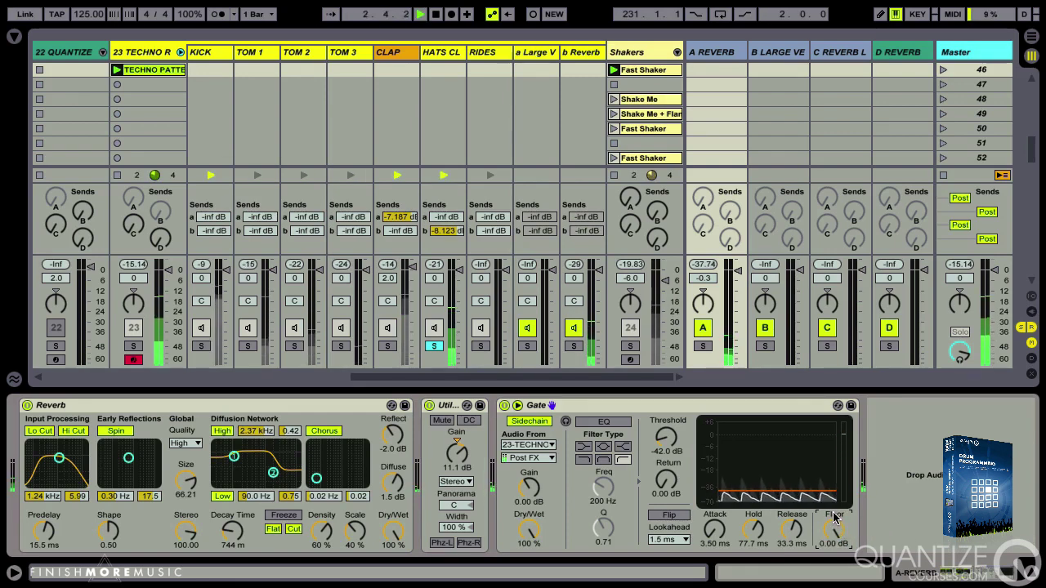
{"action": "left_click_drag", "start_coordinate": [834, 517], "coordinate": [837, 531]}
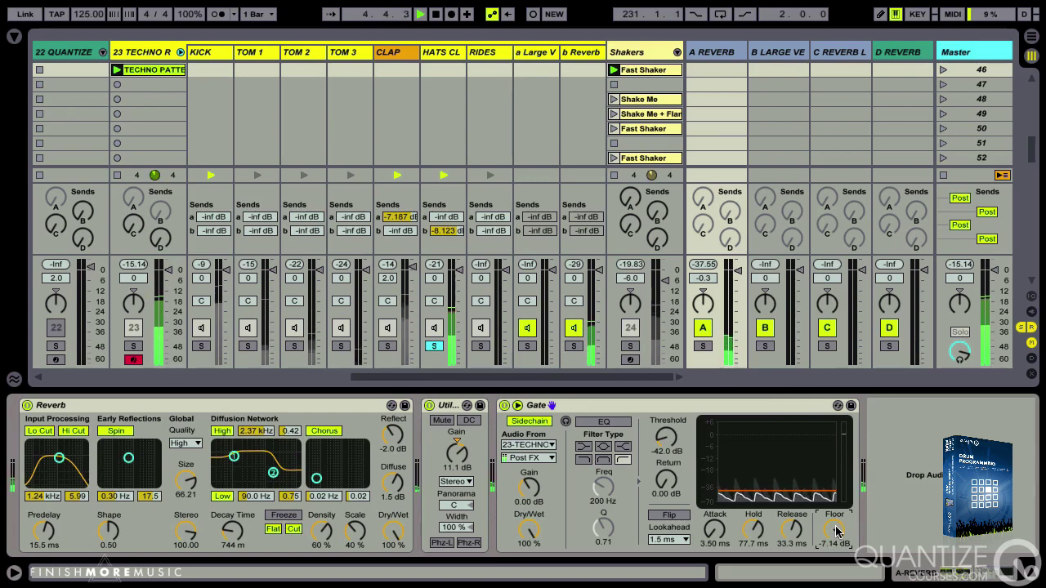
{"action": "scroll", "coordinate": [835, 531], "scroll_direction": "up", "scroll_amount": 1}
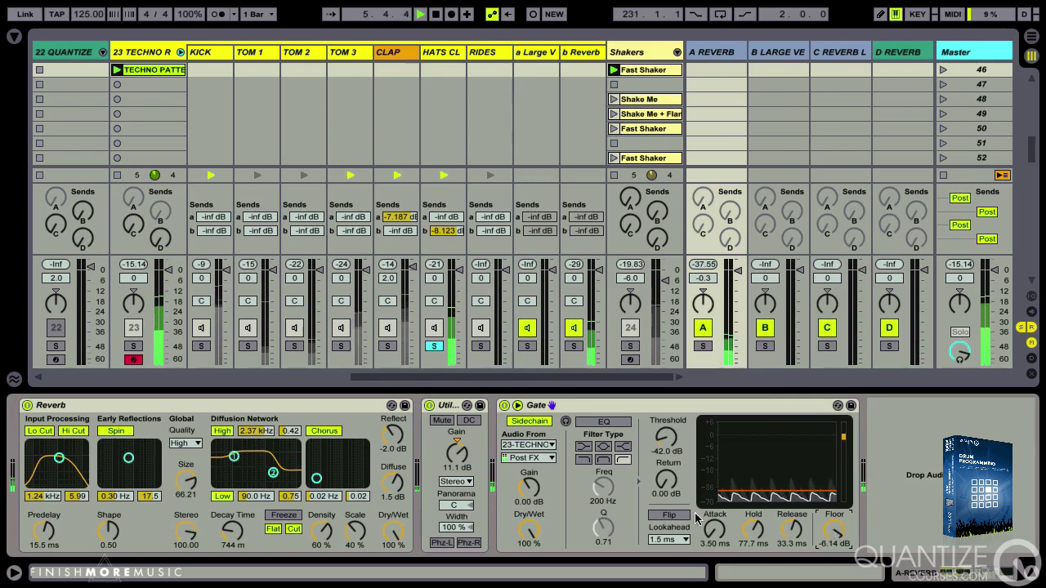
- Bypass and re-enable the Gate to compare, then unsolo HATS CL and stop playback
{"action": "left_click", "coordinate": [504, 405]}
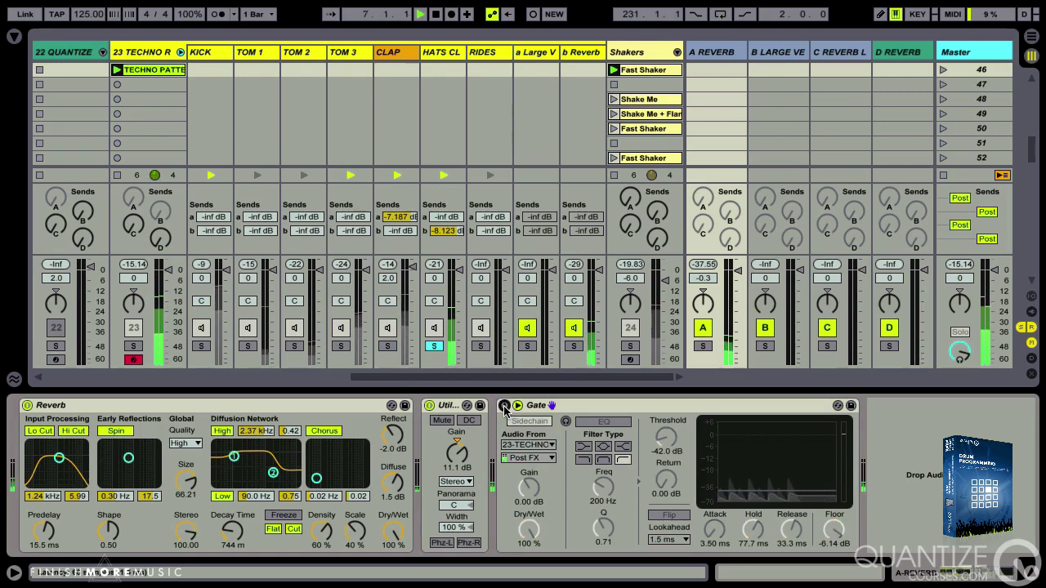
{"action": "left_click", "coordinate": [504, 405]}
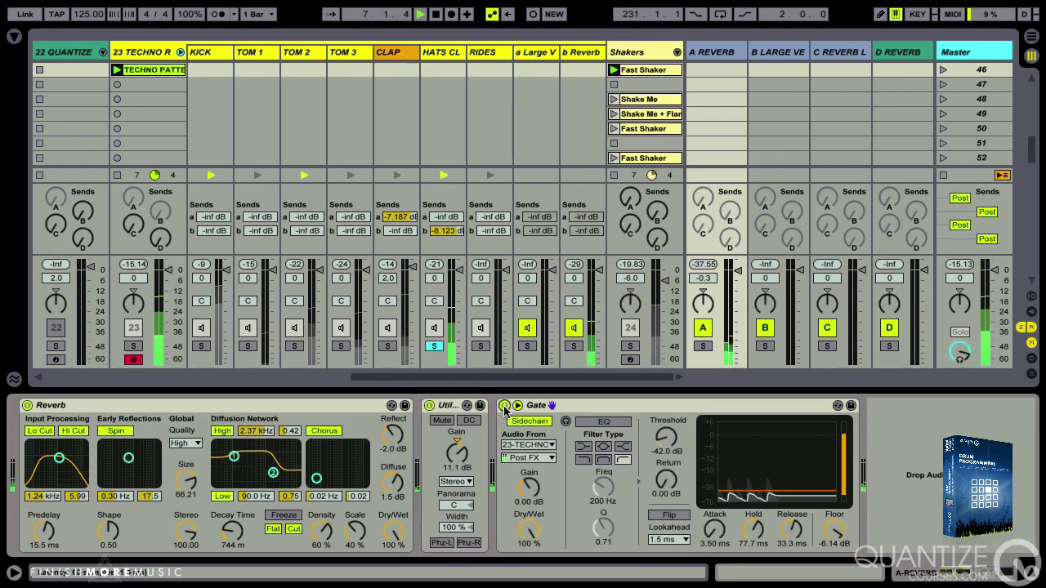
{"action": "left_click", "coordinate": [432, 347]}
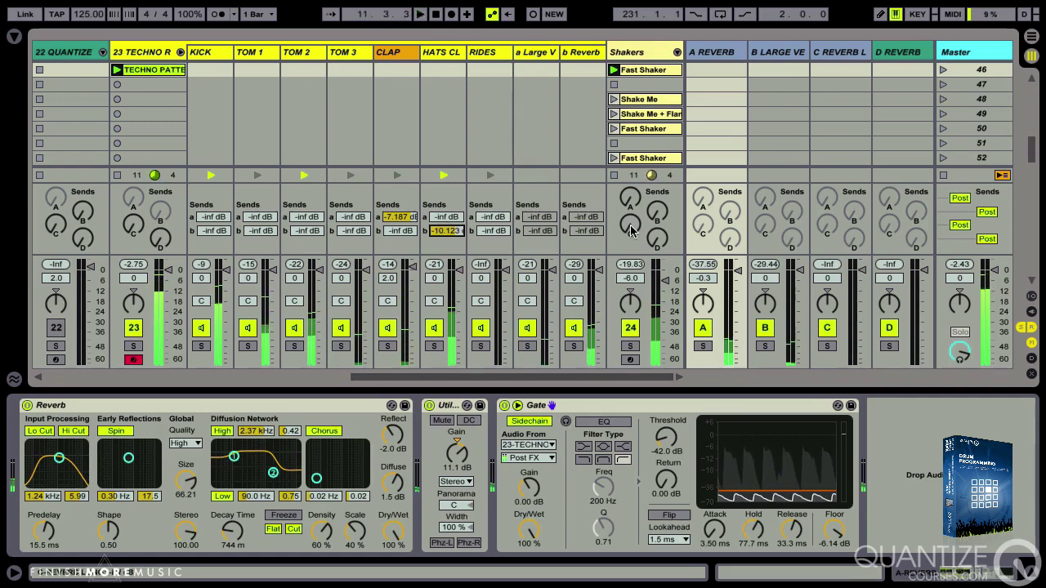
{"action": "key", "text": "space"}
- Raise the Shakers track's Send C into the C Reverb return and play the groove
{"action": "left_click", "coordinate": [629, 54]}
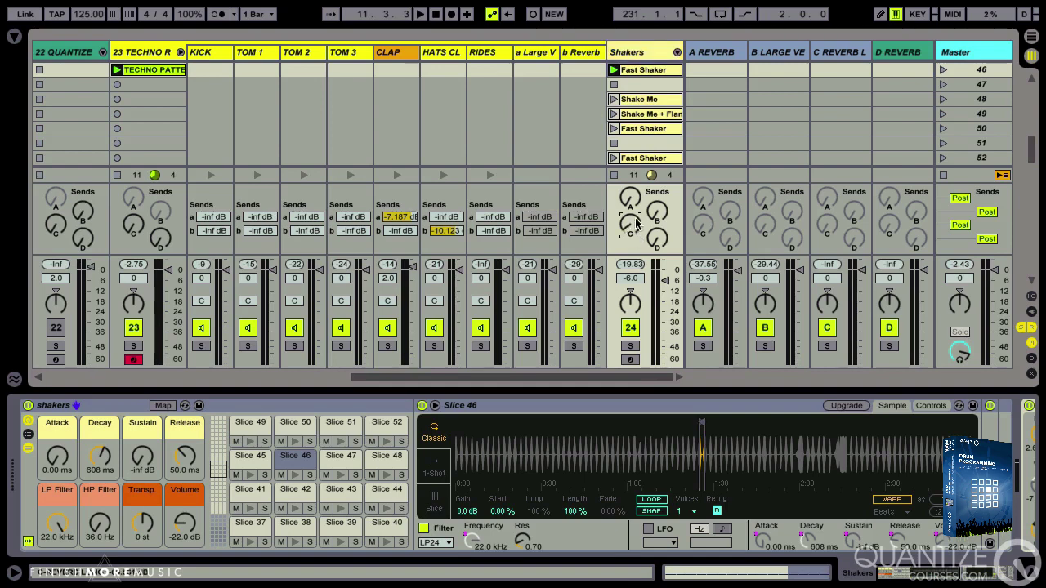
{"action": "left_click_drag", "start_coordinate": [632, 225], "coordinate": [633, 148]}
{"action": "key", "text": "space"}
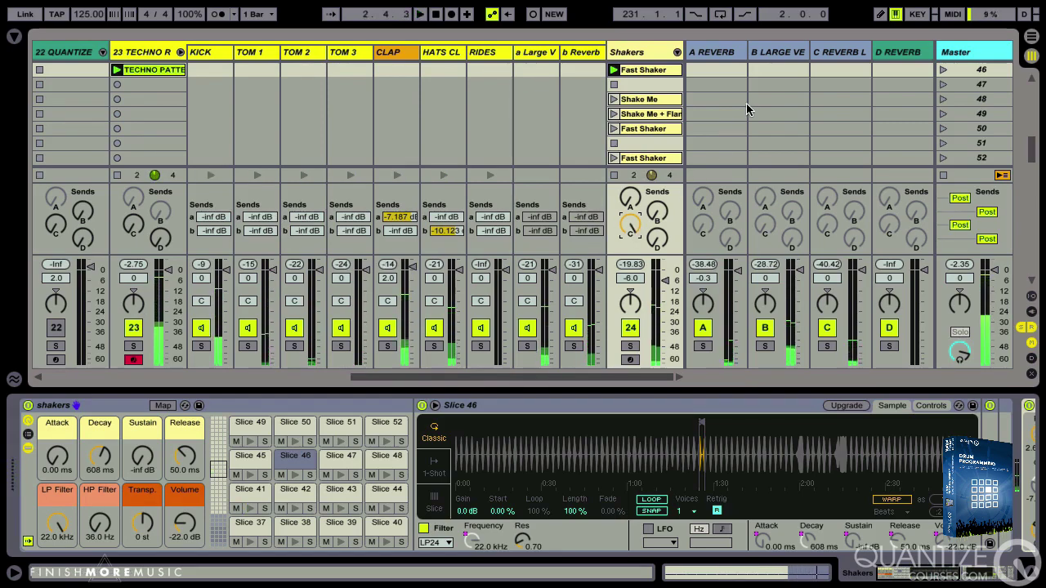
- On the C Reverb return, raise the Reverb's input filter band to 1.48 kHz during playback
{"action": "left_click", "coordinate": [822, 55]}
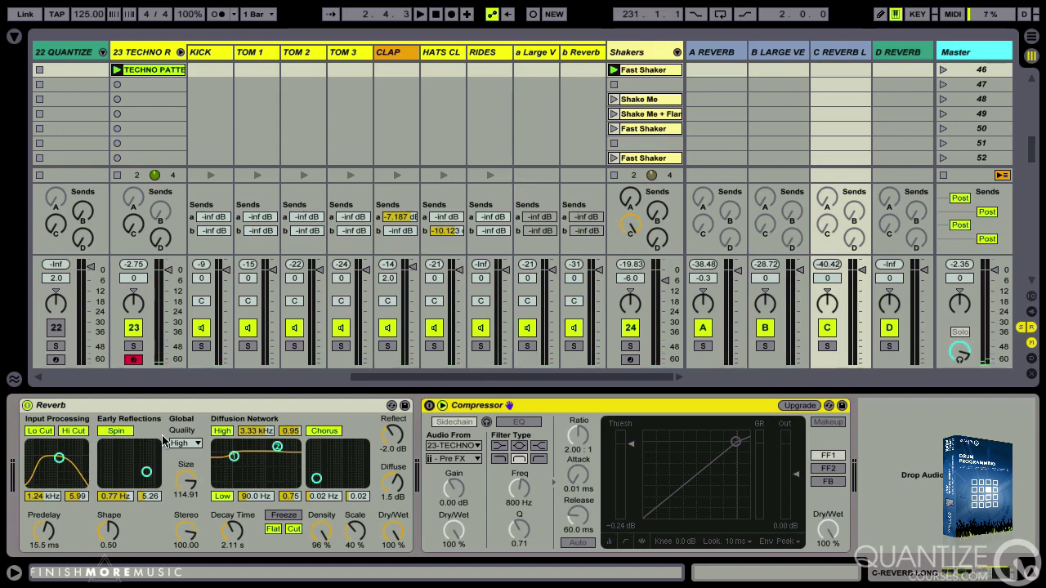
{"action": "key", "text": "space"}
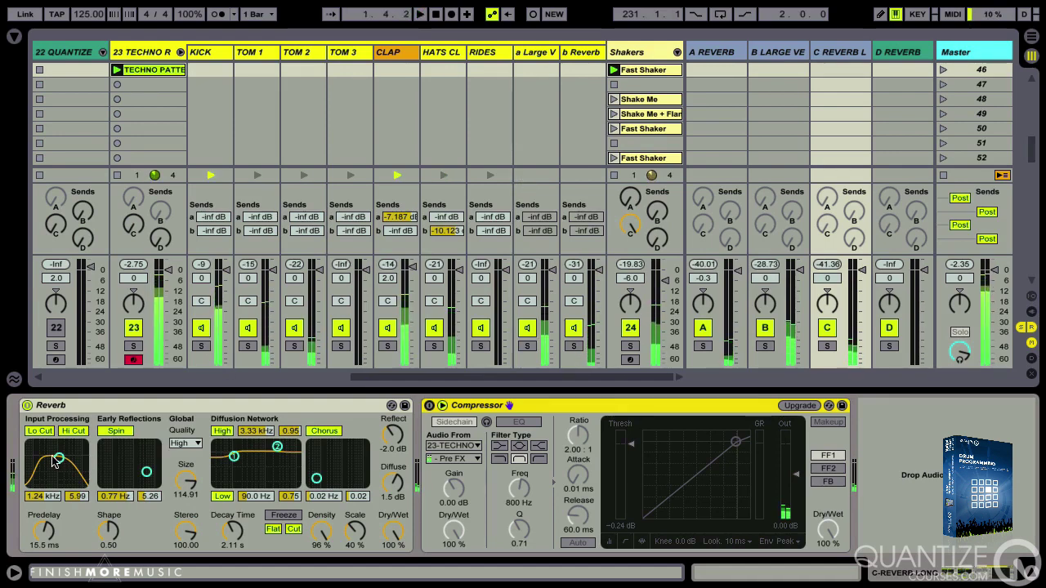
{"action": "left_click_drag", "start_coordinate": [59, 457], "coordinate": [60, 458]}
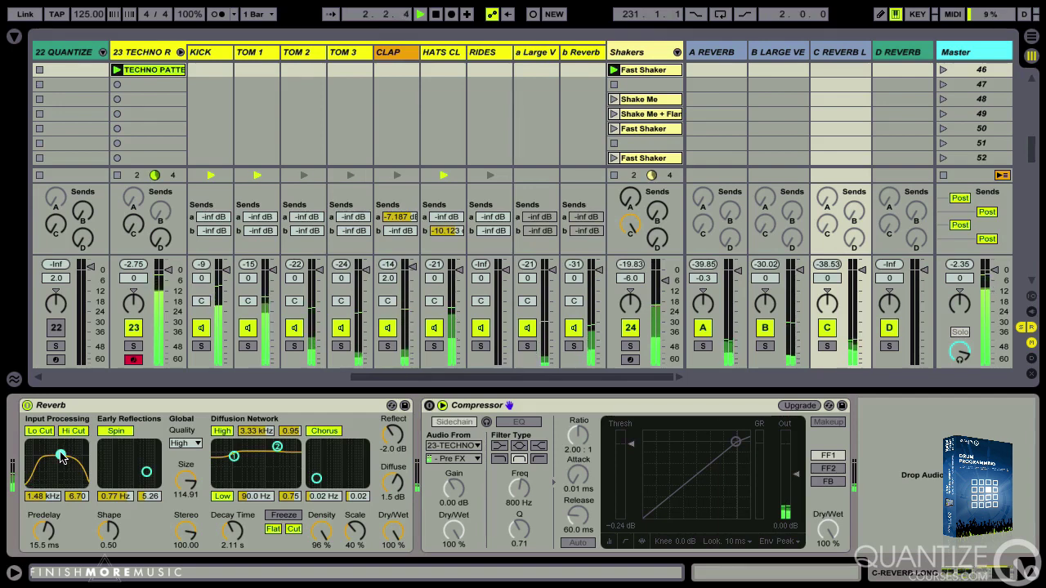
{"action": "key", "text": "space"}
- Switch on return C's Compressor, sidechained from 23-TECHNO
{"action": "left_click", "coordinate": [109, 412]}
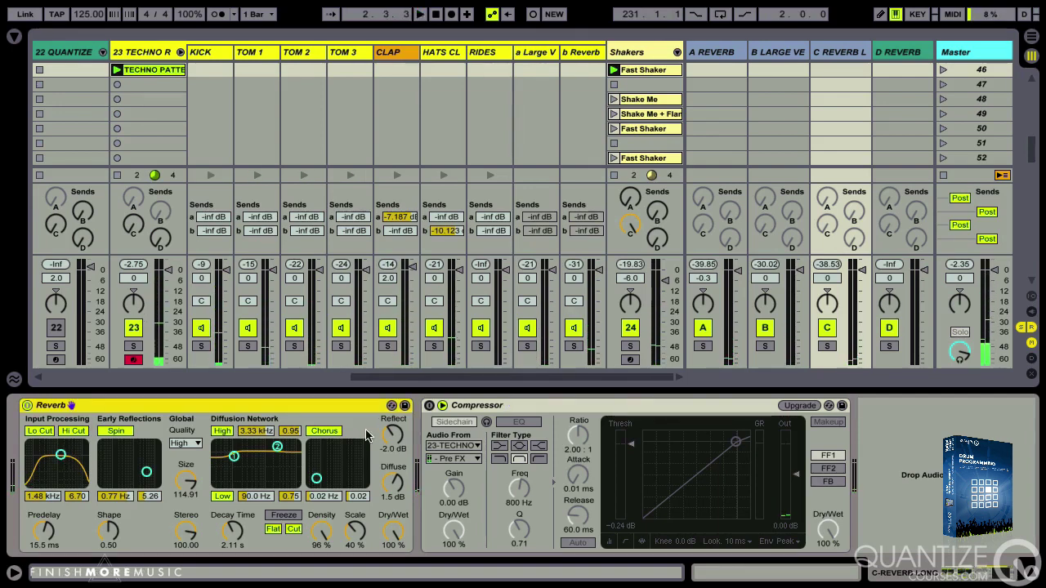
{"action": "left_click", "coordinate": [477, 407]}
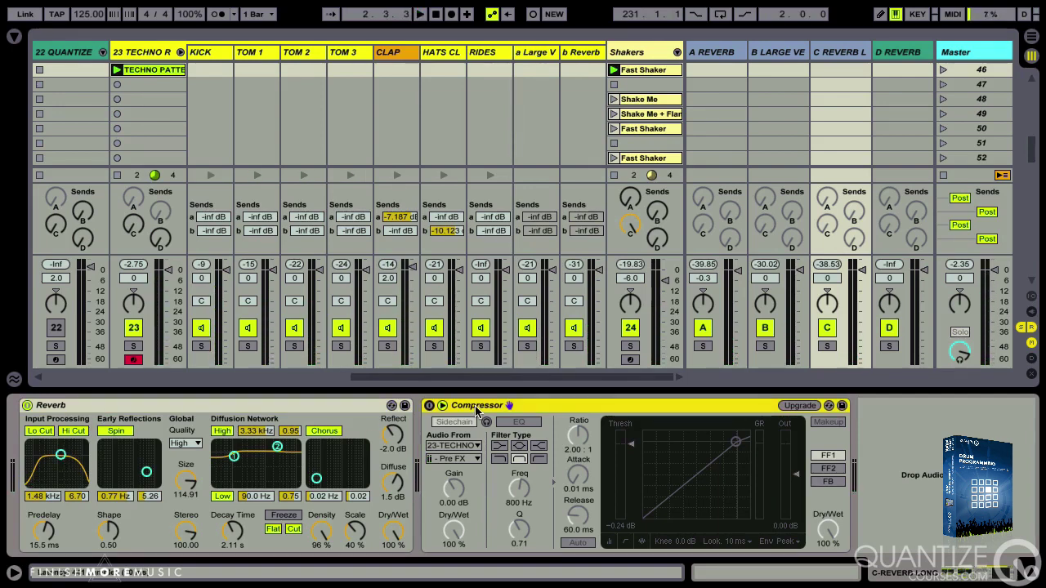
{"action": "left_click", "coordinate": [429, 406]}
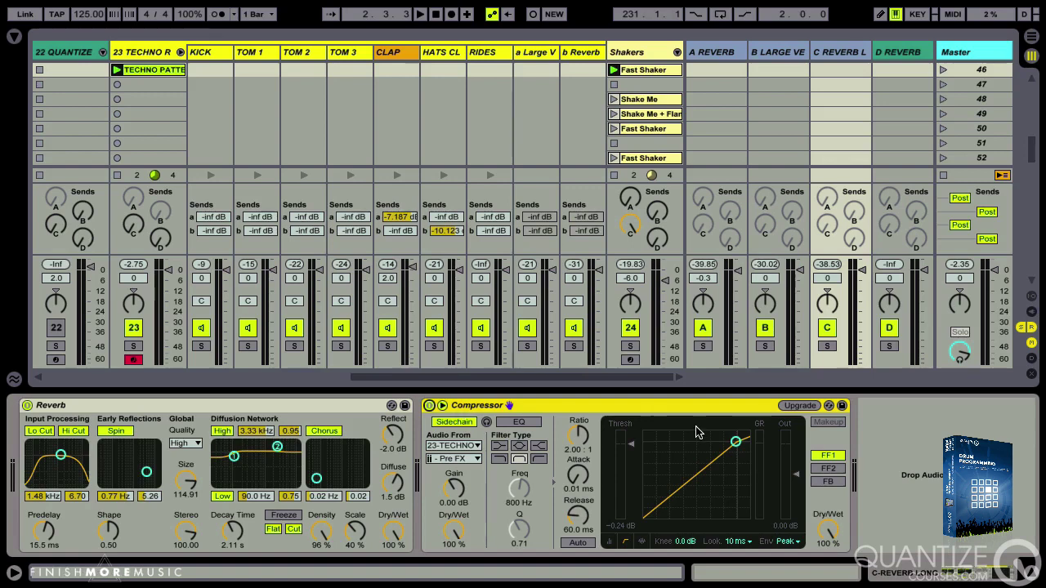
- Lower the return C Compressor threshold to about -18 dB and set its release to 85.7 ms
{"action": "key", "text": "space"}
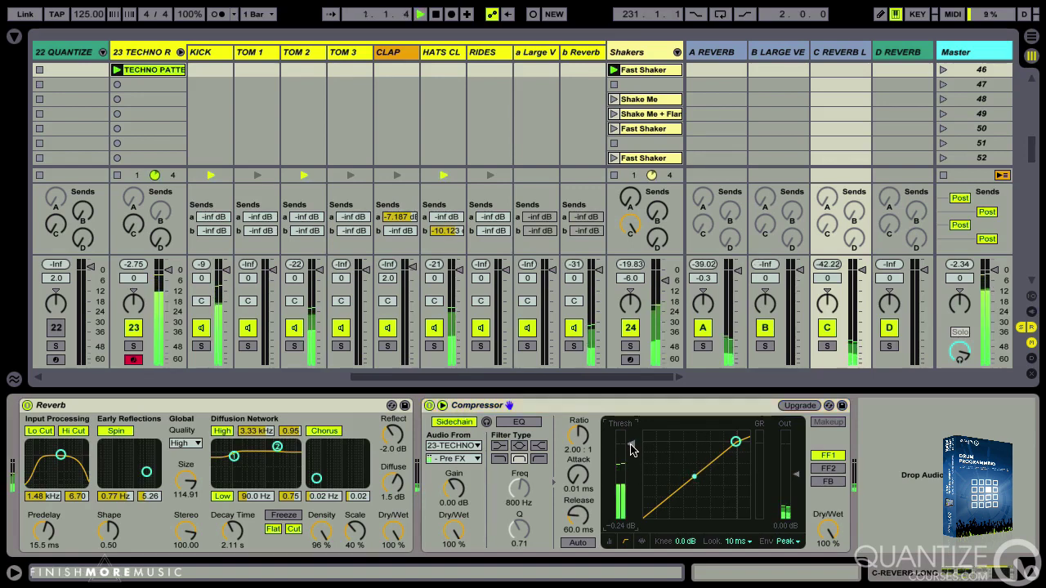
{"action": "left_click_drag", "start_coordinate": [632, 449], "coordinate": [633, 488]}
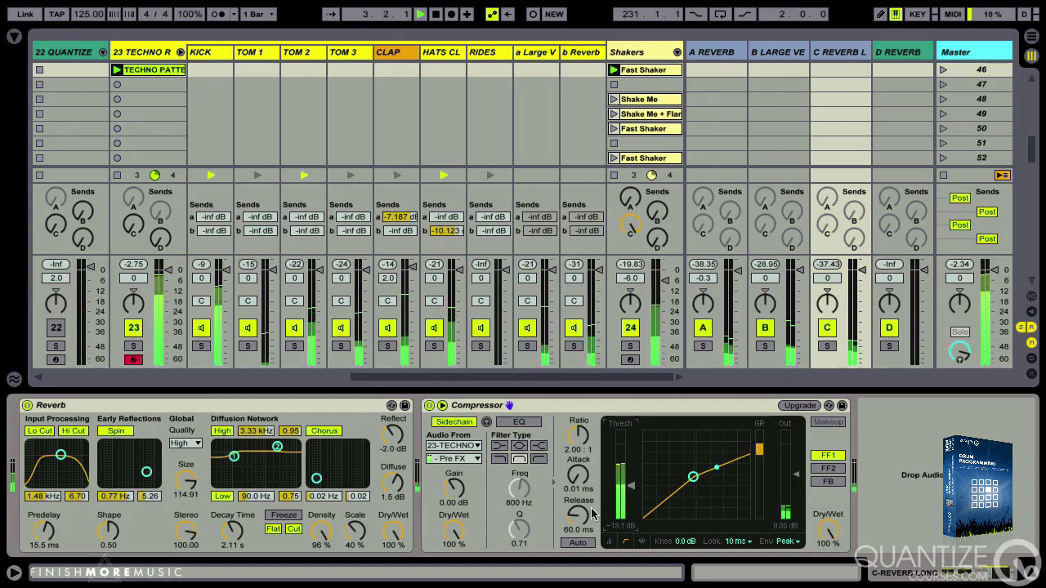
{"action": "left_click_drag", "start_coordinate": [577, 518], "coordinate": [578, 513]}
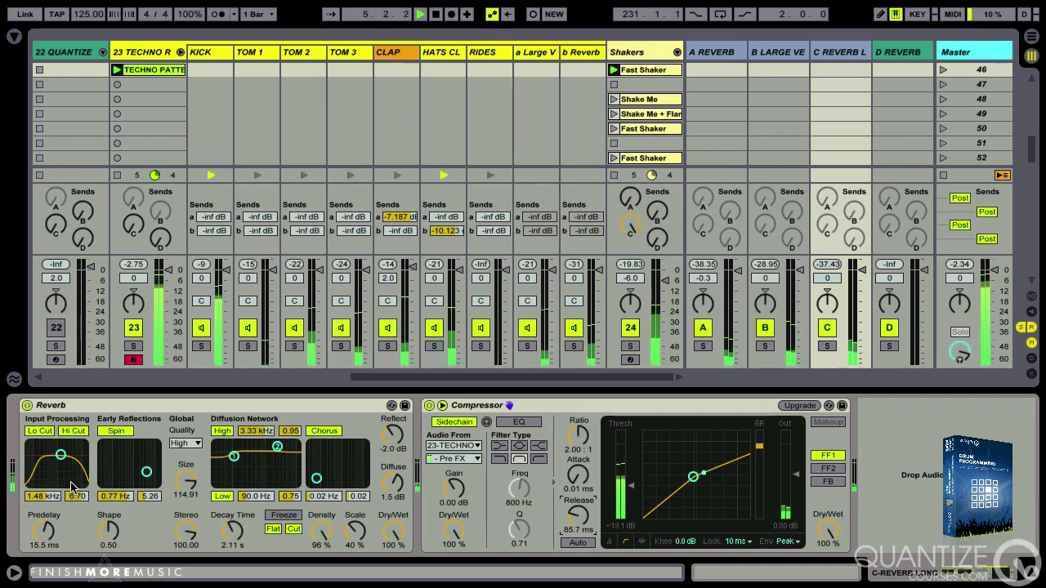
- Pull the Reverb's high diffusion band down to 3.11 kHz, 0.57, and replay
{"action": "key", "text": "space"}
{"action": "left_click_drag", "start_coordinate": [277, 453], "coordinate": [275, 468]}
{"action": "key", "text": "space"}
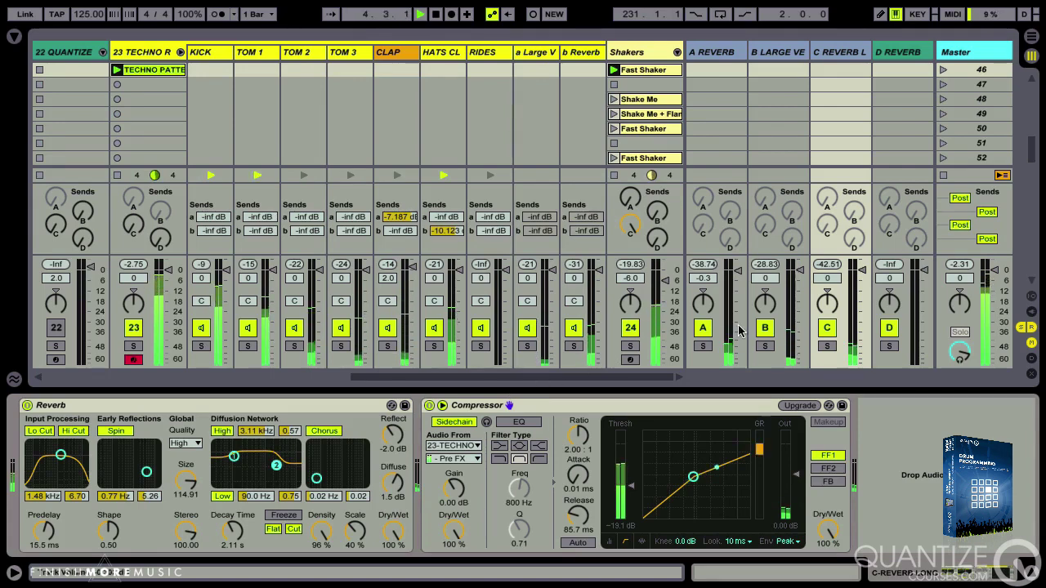
{"action": "left_click", "coordinate": [828, 328]}
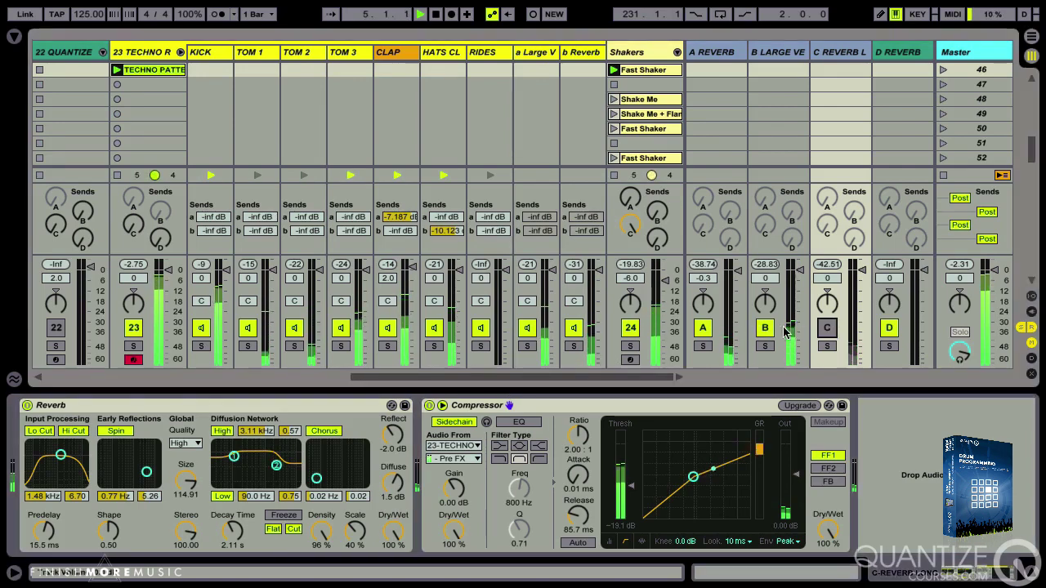
{"action": "left_click", "coordinate": [704, 328]}
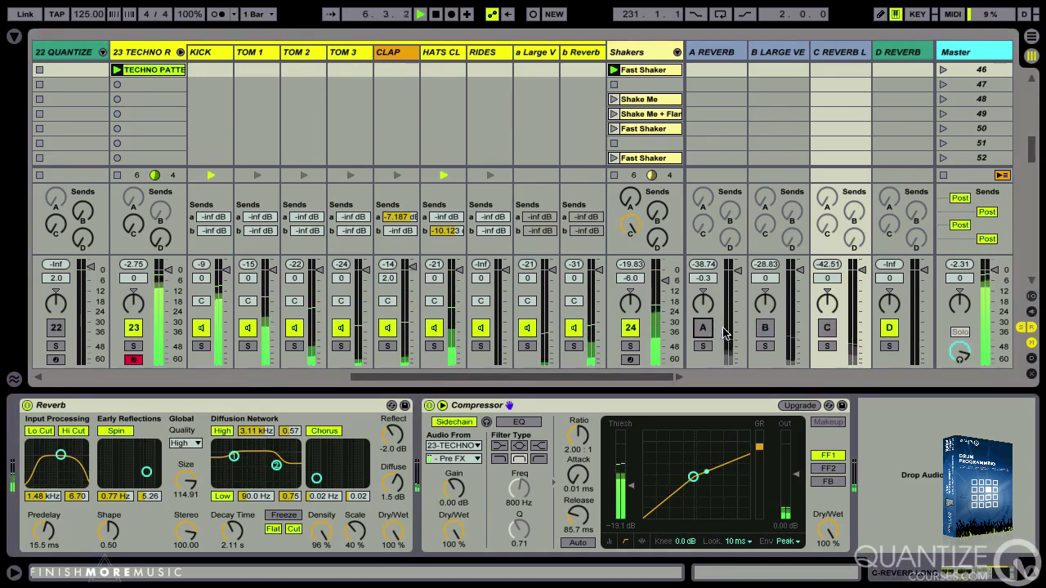
{"action": "left_click", "coordinate": [703, 328]}
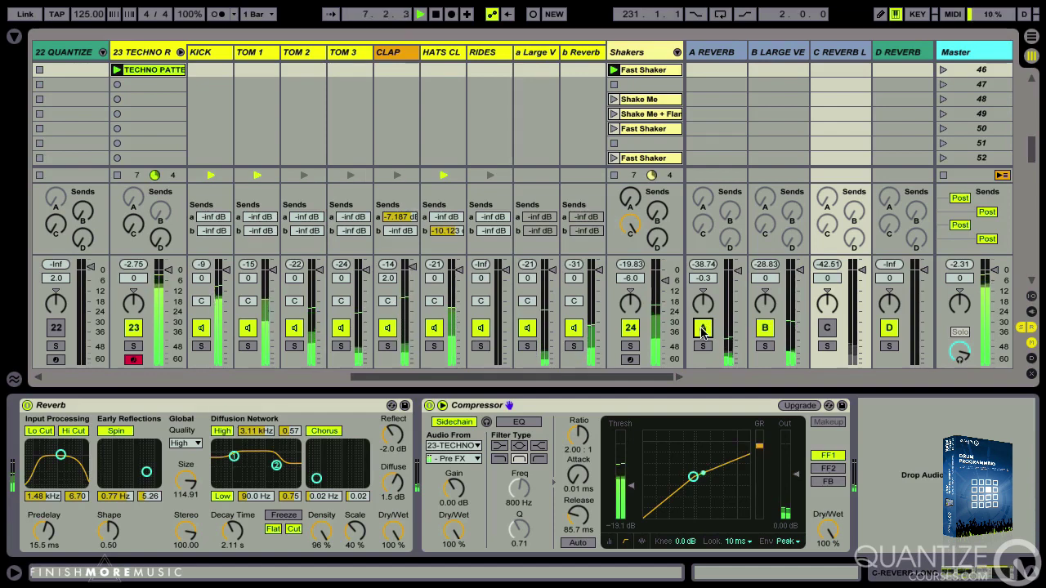
{"action": "left_click", "coordinate": [827, 328]}
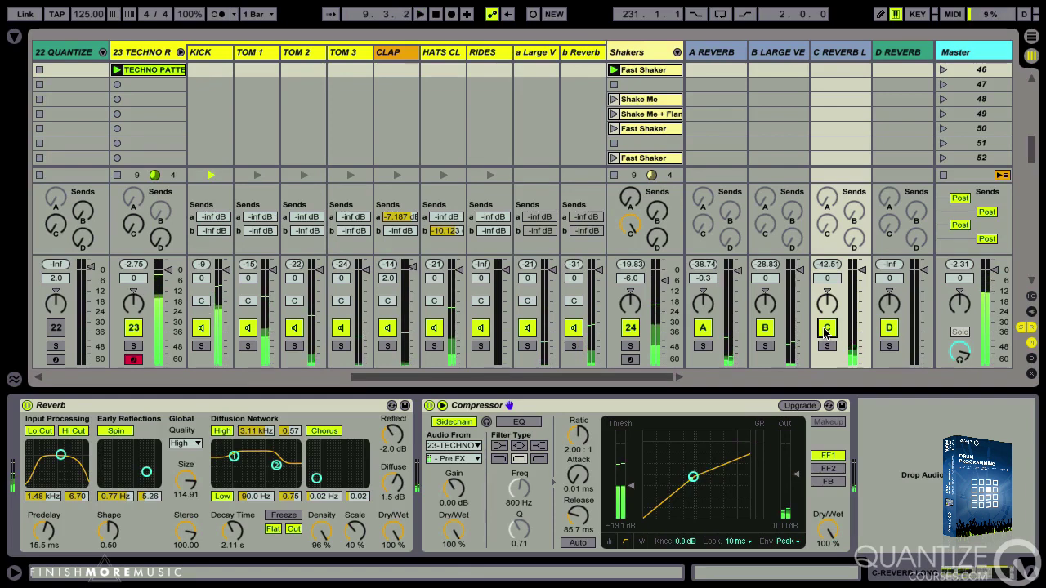
{"action": "key", "text": "space"}
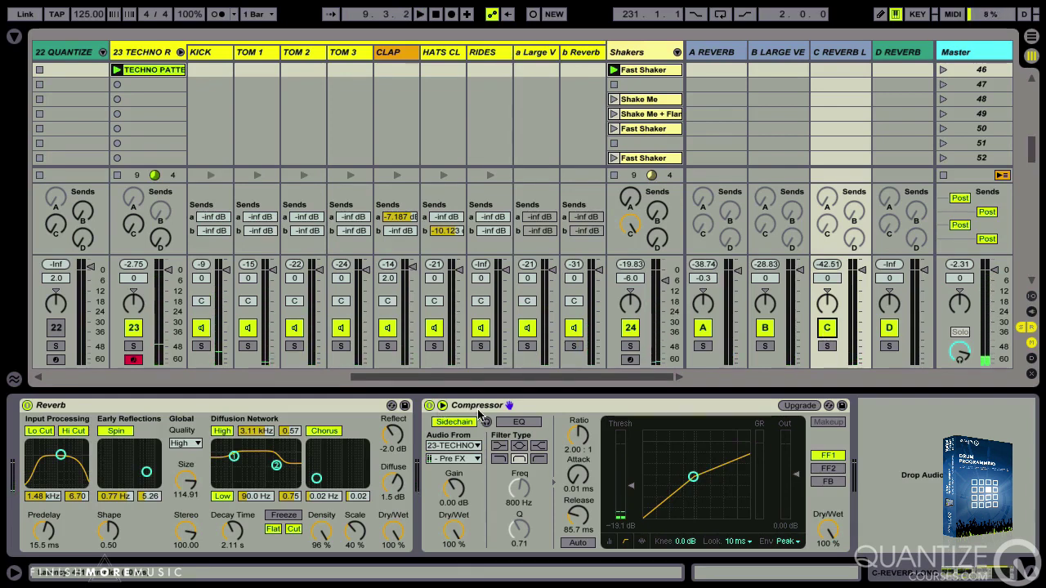